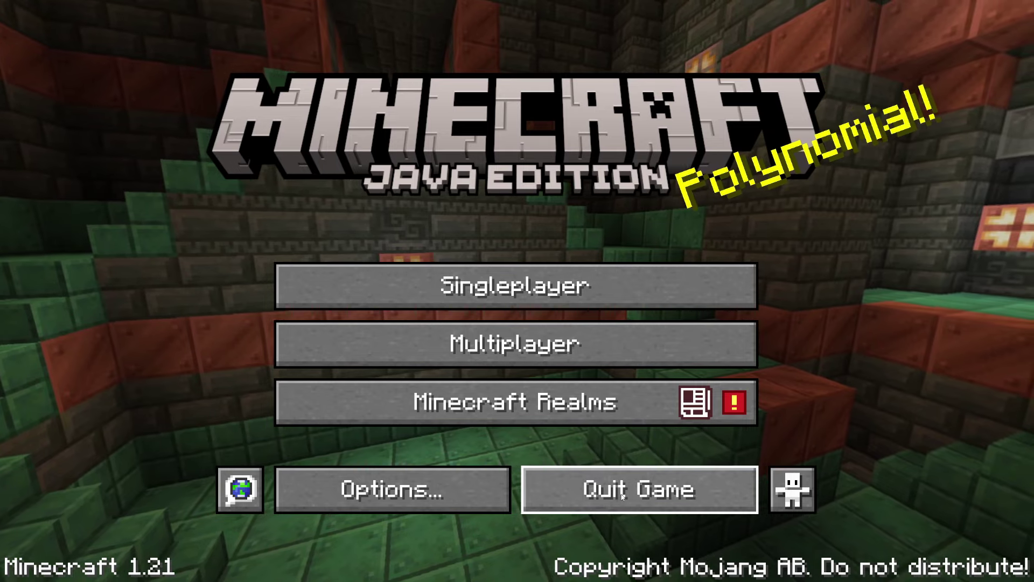
# Quit Minecraft and review the server hosting features on the Apex Hosting home page in Chrome.
pyautogui.click(638, 488)
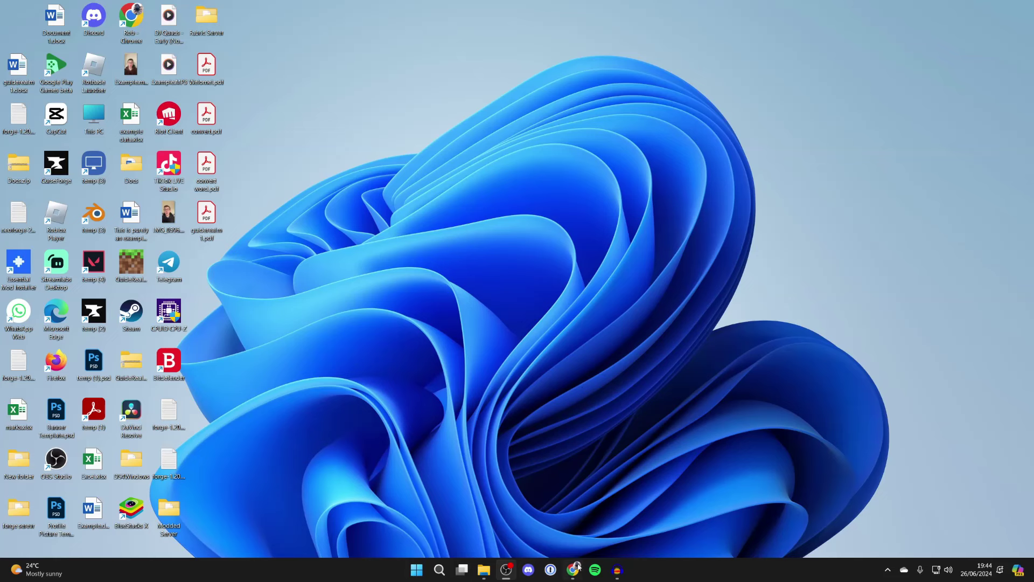
pyautogui.click(574, 569)
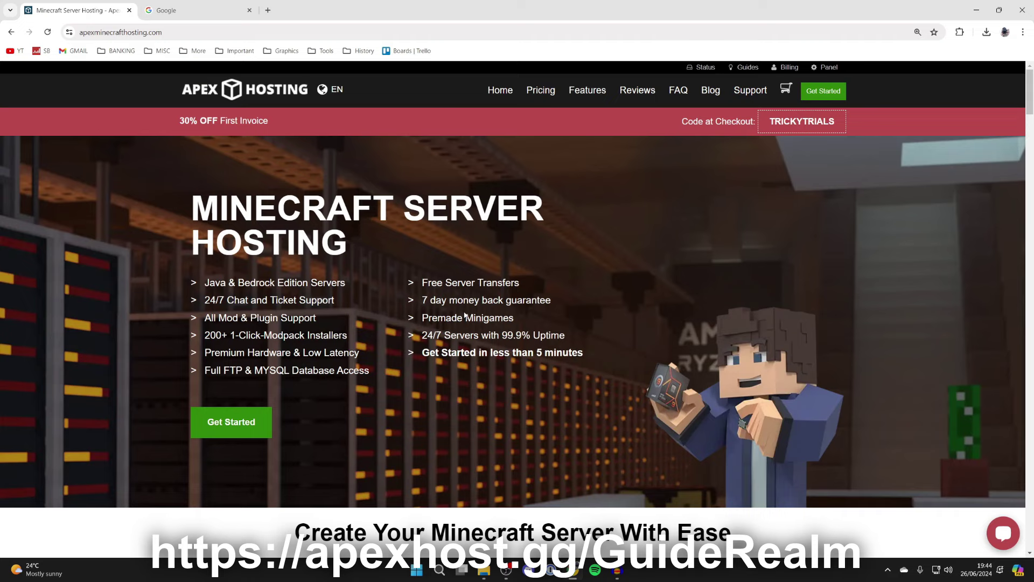
pyautogui.scroll(-8, 383, 295)
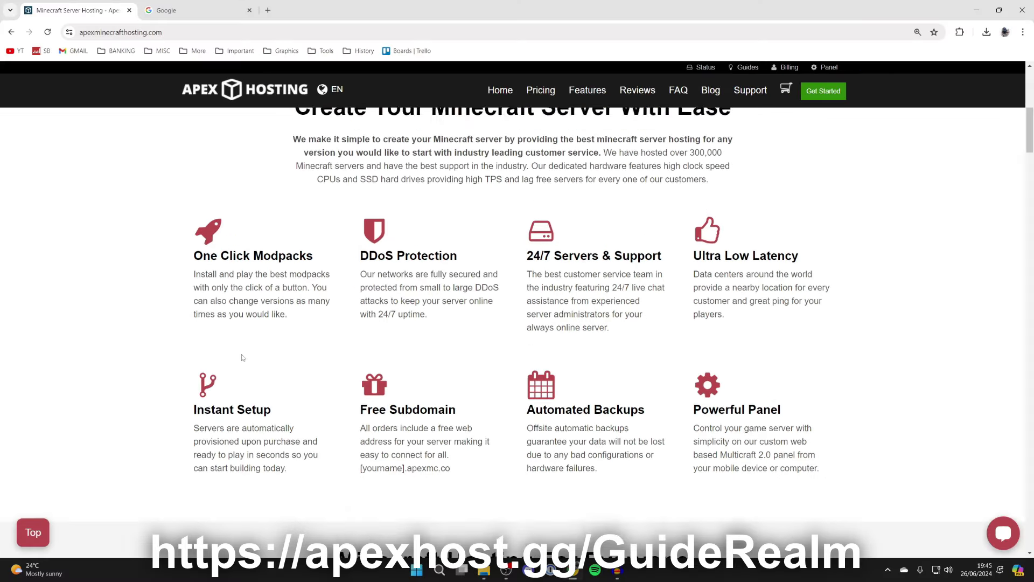
pyautogui.scroll(8, 242, 355)
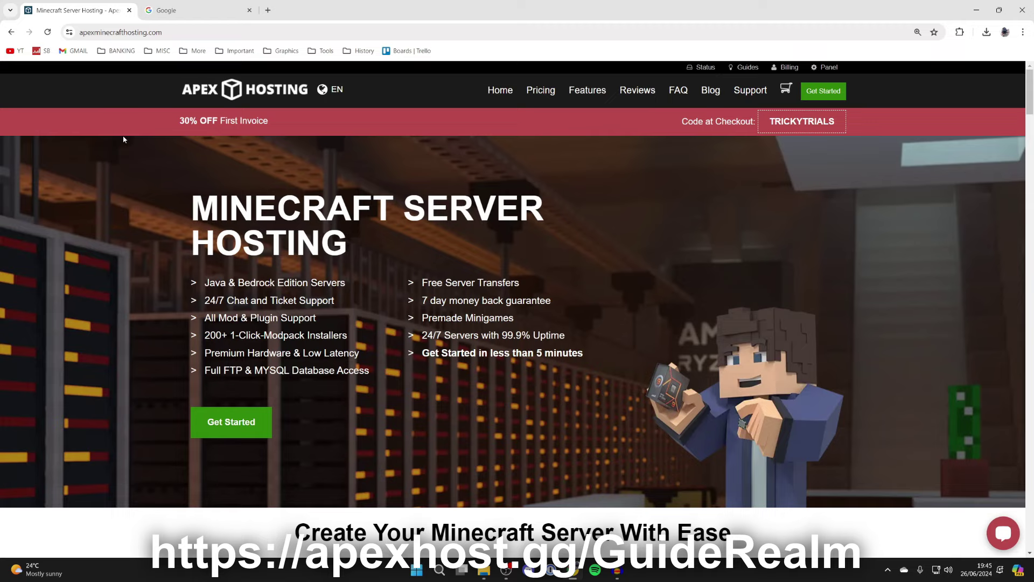
# Search Google for "wither storm mod minecraft" and open the CurseForge page for Cracker's Wither Storm Mod.
pyautogui.hotkey('ctrl', 'Tab')
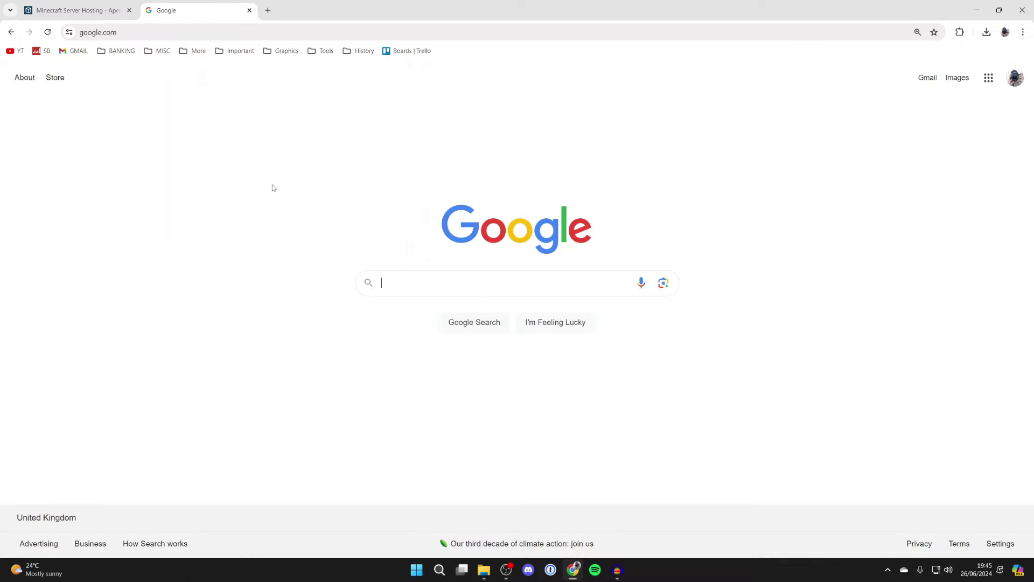
pyautogui.write('wither storm ')
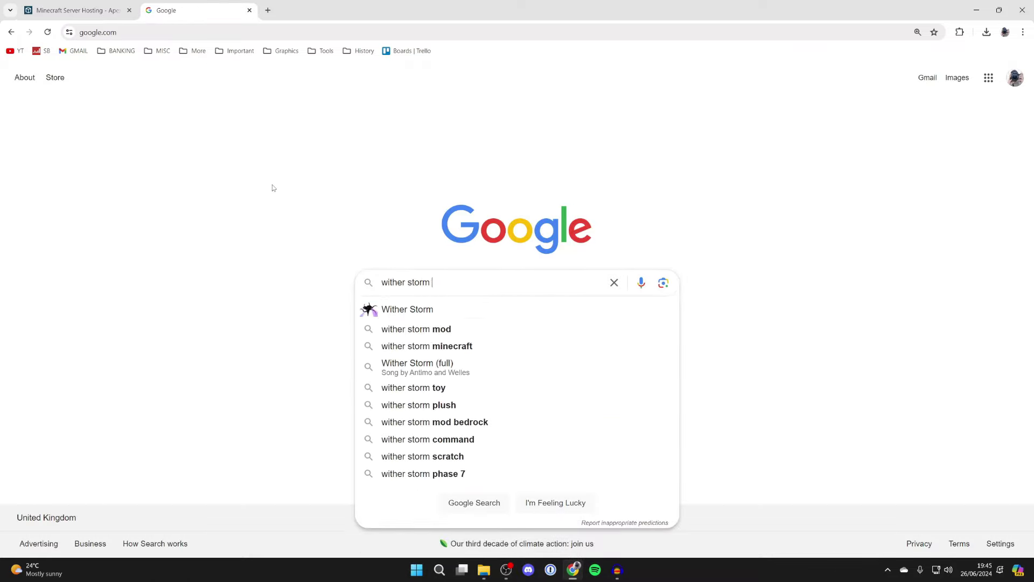
pyautogui.write('mod min')
pyautogui.press('Down')
pyautogui.press('Return')
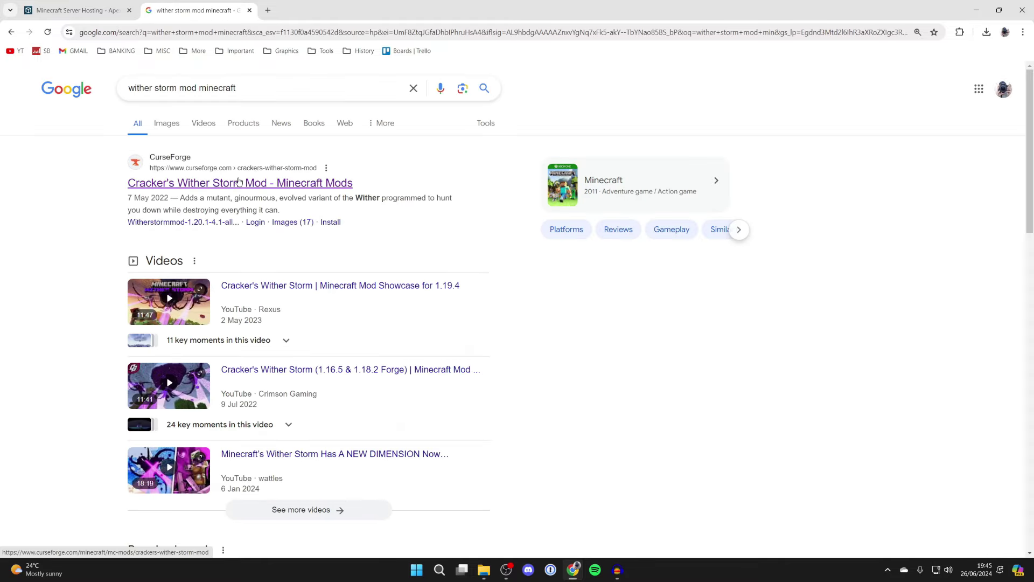
pyautogui.click(238, 182)
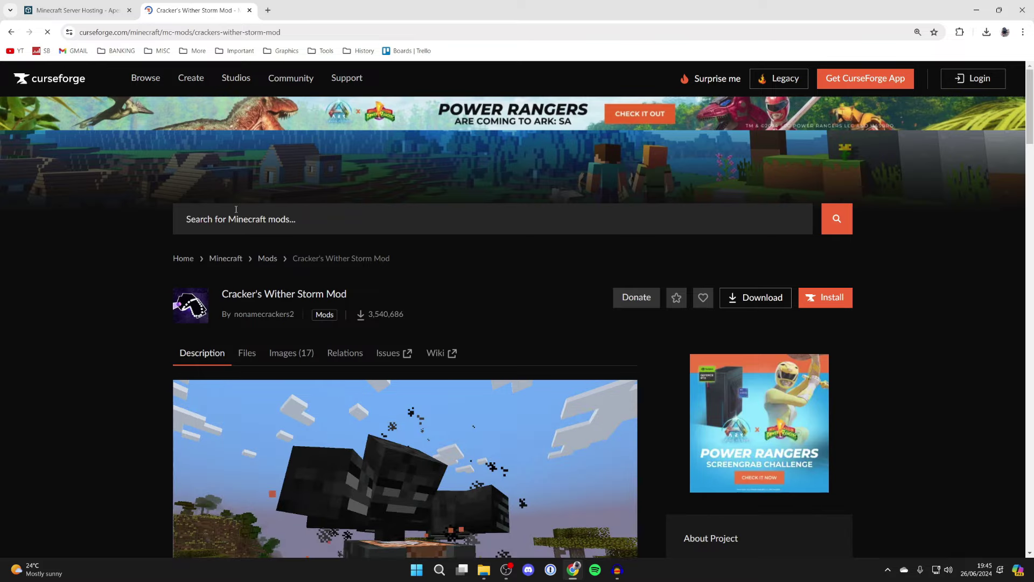
# Look over the mod's description and download witherstormmod-1.20.1-4.1-all.jar from its file list.
pyautogui.scroll(-10, 228, 215)
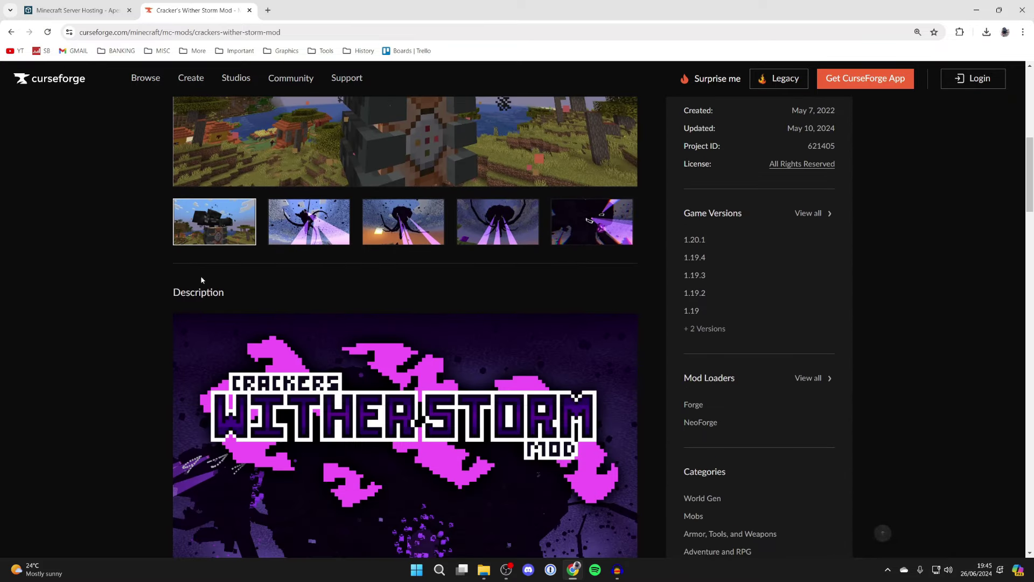
pyautogui.scroll(-6, 233, 323)
pyautogui.scroll(7, 233, 334)
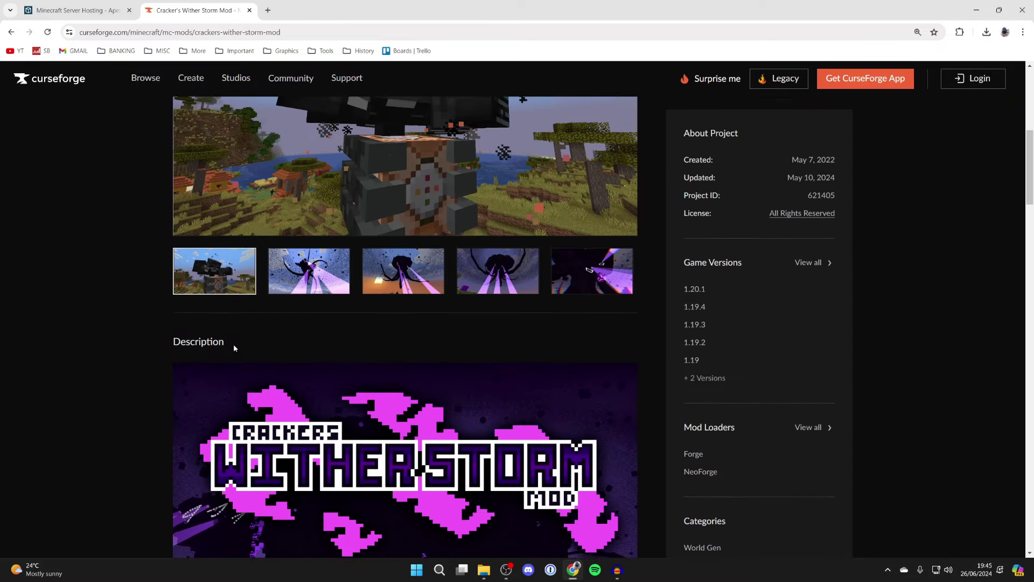
pyautogui.scroll(10, 236, 347)
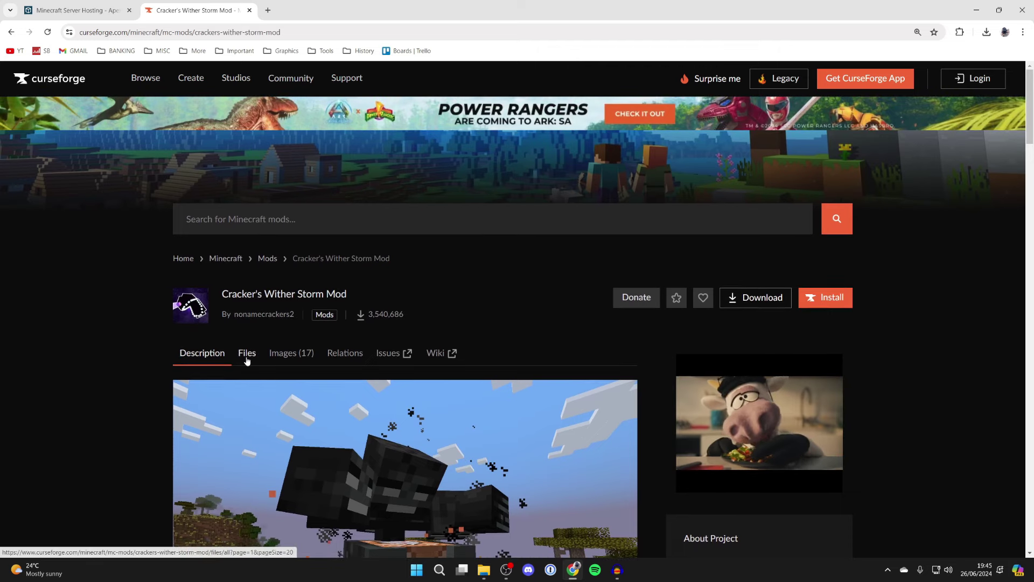
pyautogui.click(246, 356)
pyautogui.scroll(-2, 247, 354)
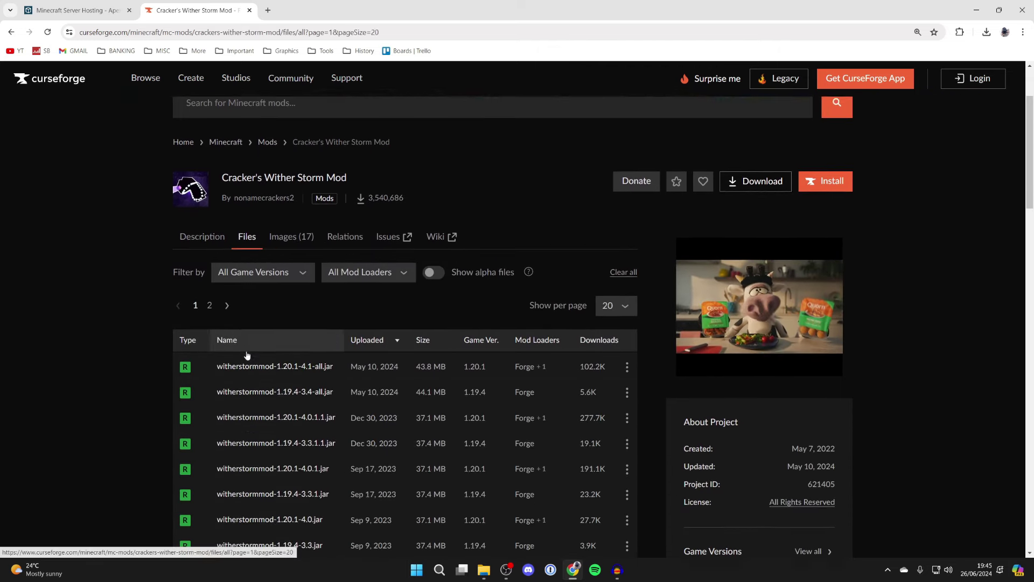
pyautogui.scroll(-1, 247, 354)
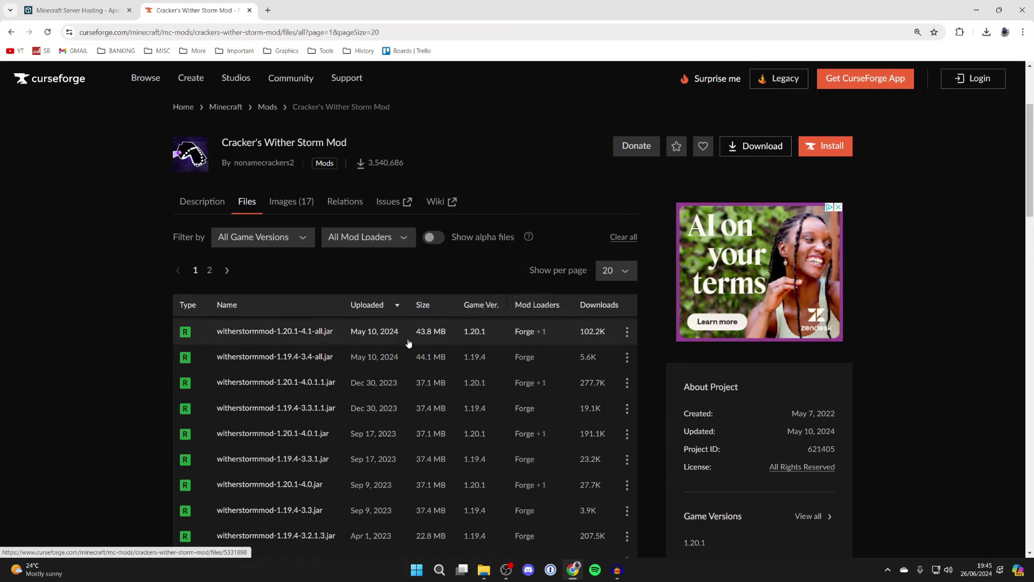
pyautogui.click(623, 333)
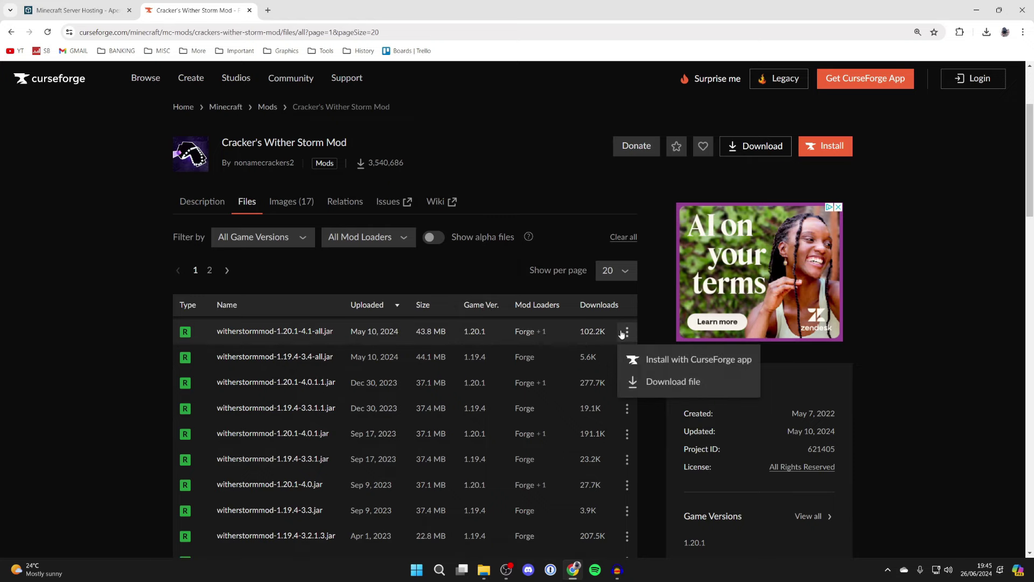
pyautogui.click(660, 382)
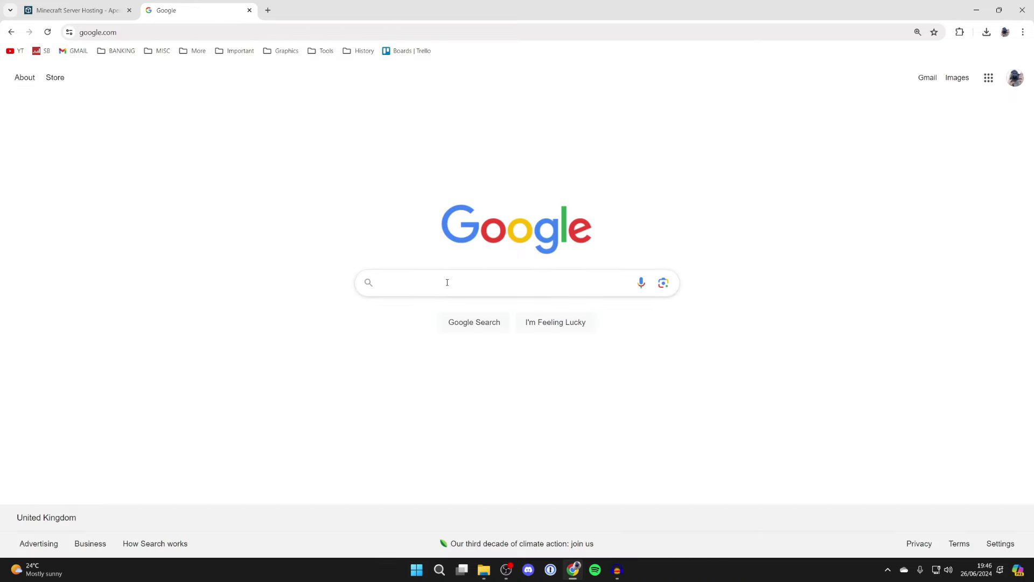
# Find the Minecraft Forge downloads page through Google and download the latest installer for 1.20.1, skipping the advertisement.
pyautogui.click(438, 279)
pyautogui.write('minecraf')
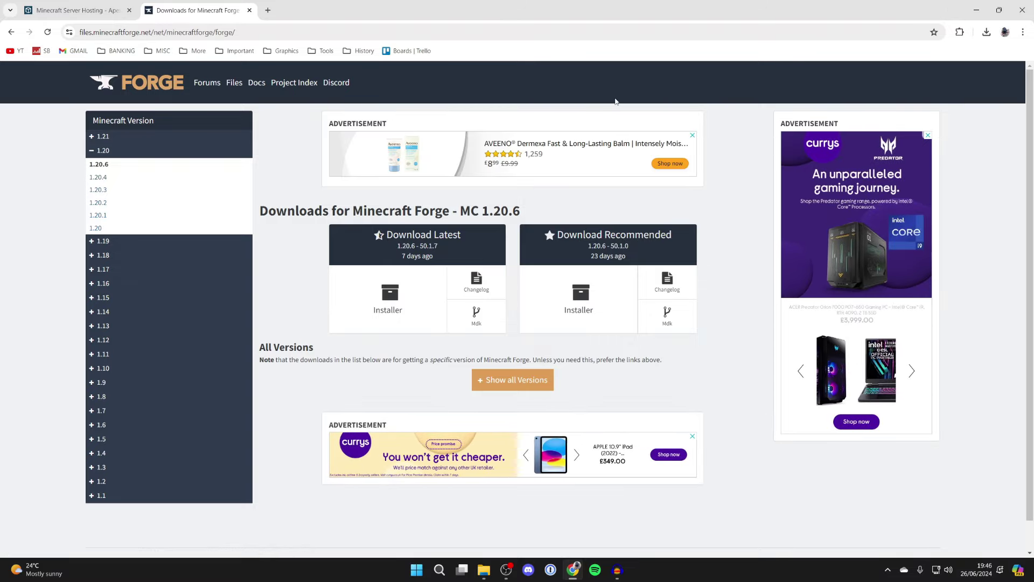
pyautogui.click(111, 216)
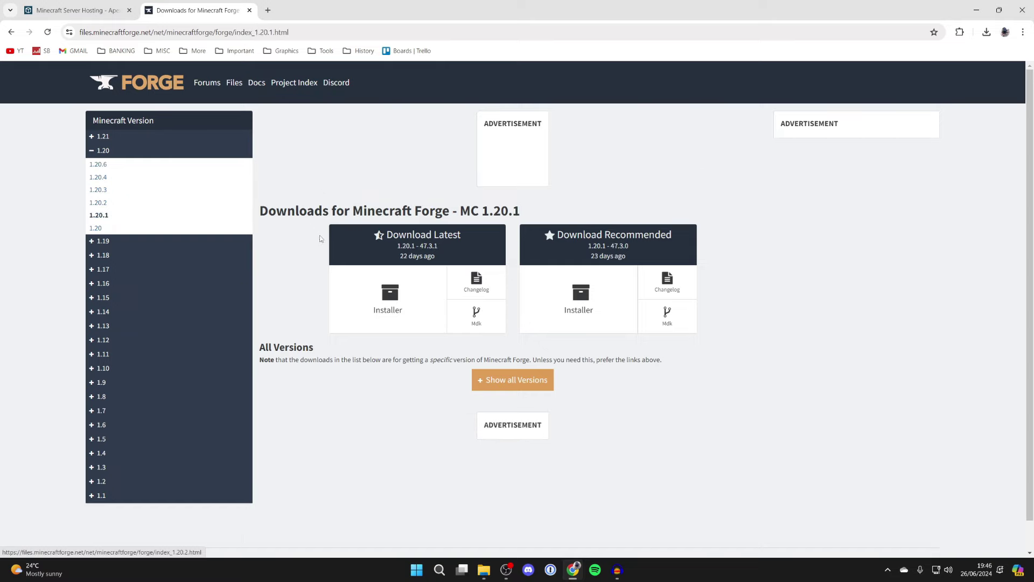
pyautogui.click(360, 298)
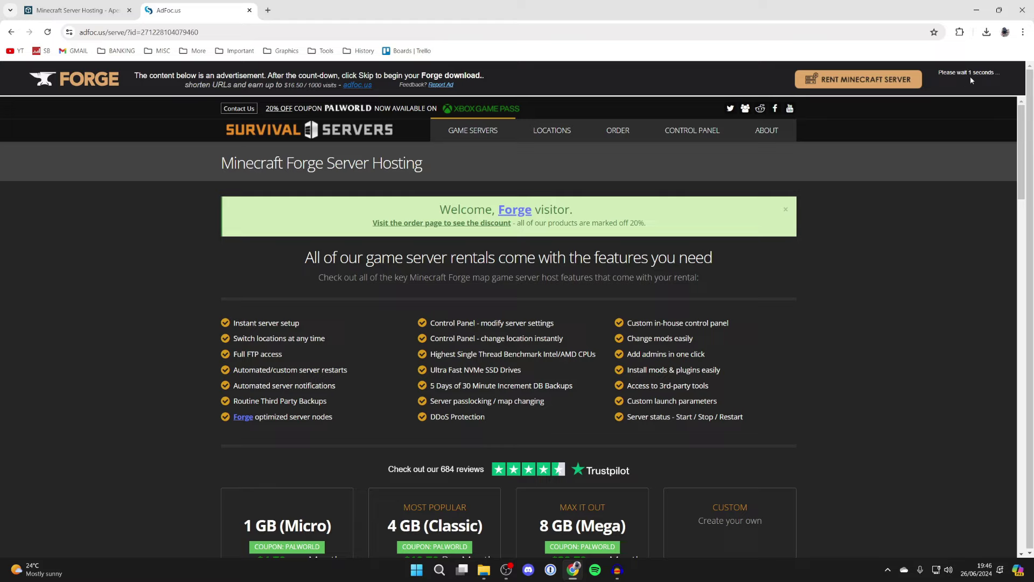
pyautogui.click(972, 79)
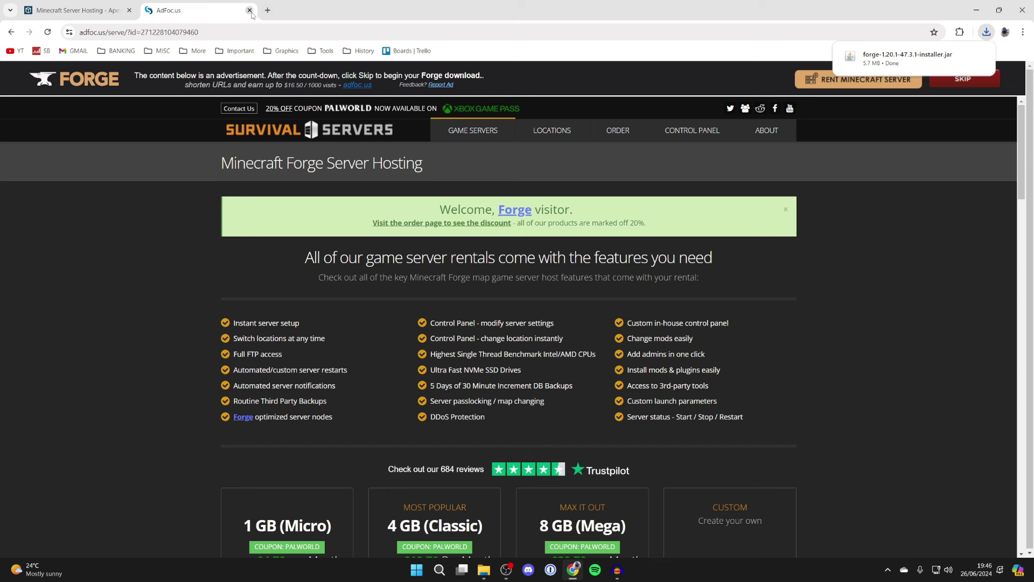
# Move forge-1.20.1-47.3.1-installer.jar and witherstormmod-1.20.1-4.1-all.jar from Downloads to the desktop and minimise File Explorer.
pyautogui.press('super+d')
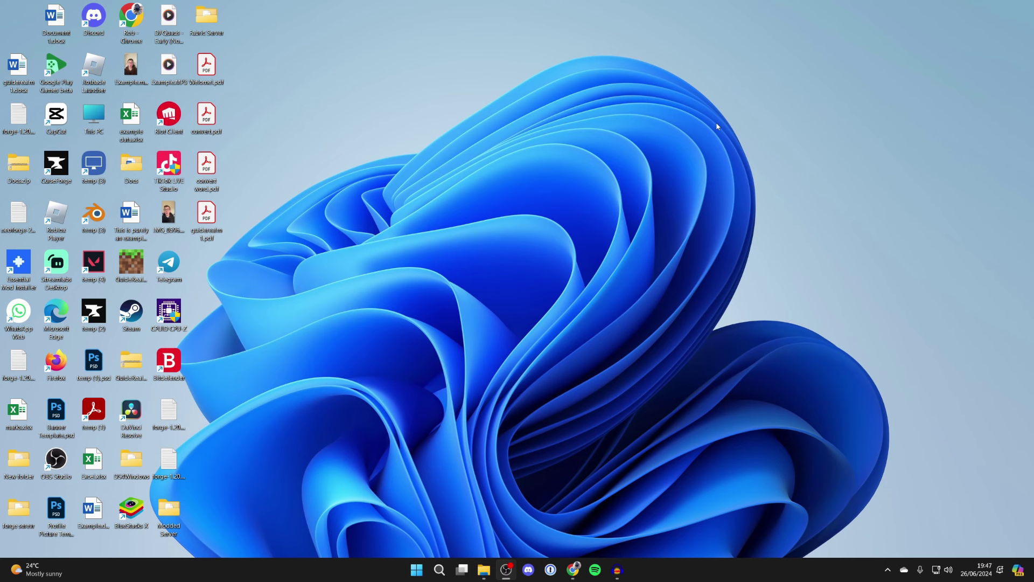
pyautogui.click(484, 571)
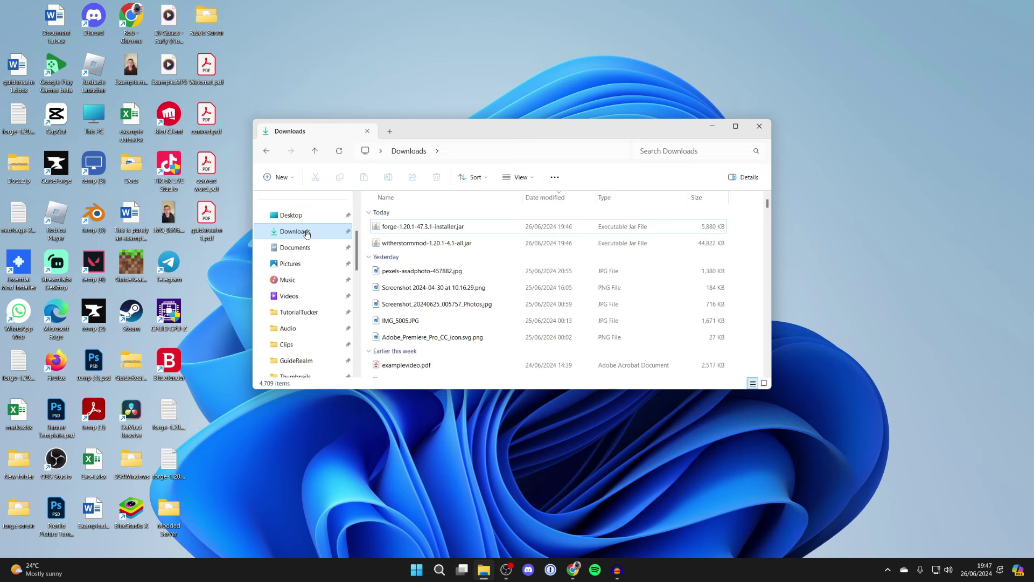
pyautogui.click(383, 231)
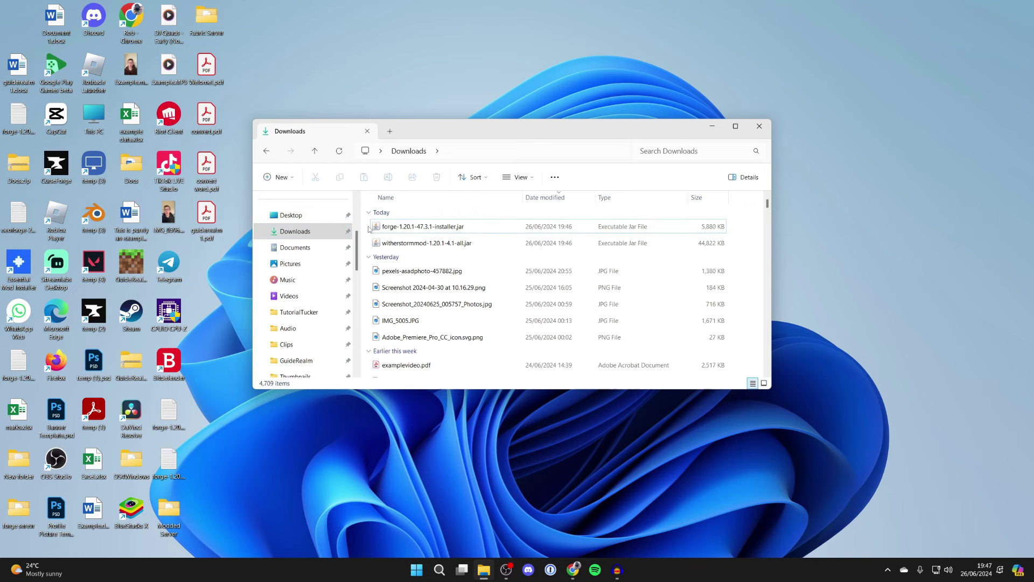
pyautogui.keyDown('shift'); pyautogui.click(372, 242); pyautogui.keyUp('shift')
pyautogui.moveTo(418, 133); pyautogui.dragTo(676, 181)
pyautogui.moveTo(668, 272); pyautogui.dragTo(391, 280)
pyautogui.moveTo(820, 183); pyautogui.dragTo(699, 174)
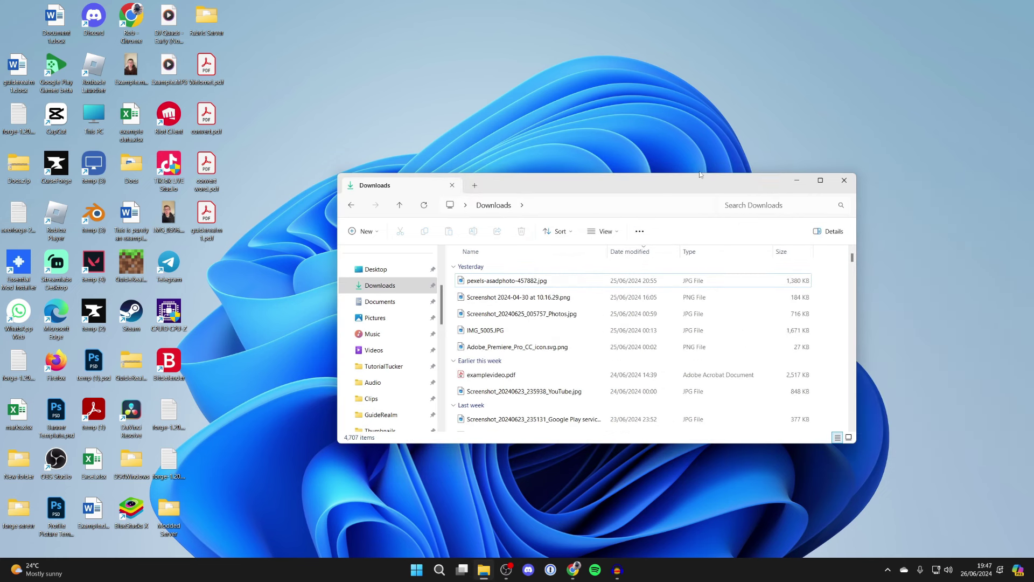
pyautogui.click(796, 180)
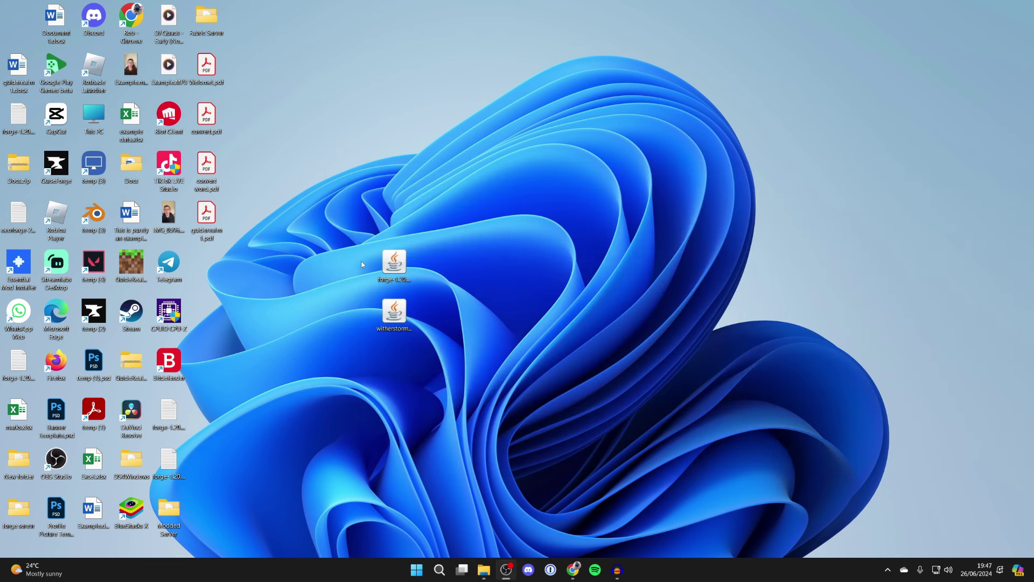
# With the Forge installer open, look up the Java download page at java.com in Chrome and close the installer.
pyautogui.click(390, 273)
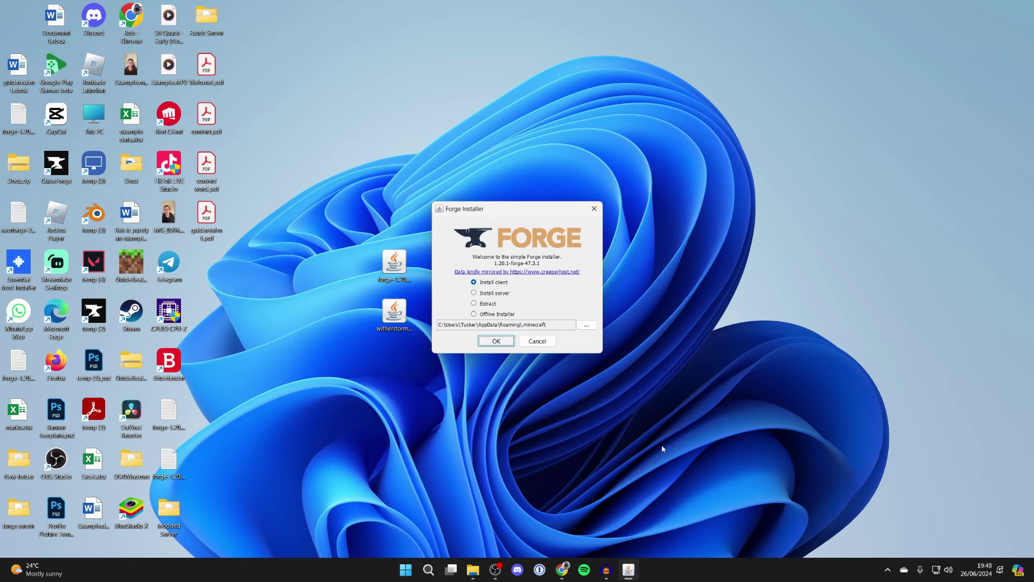
pyautogui.click(562, 569)
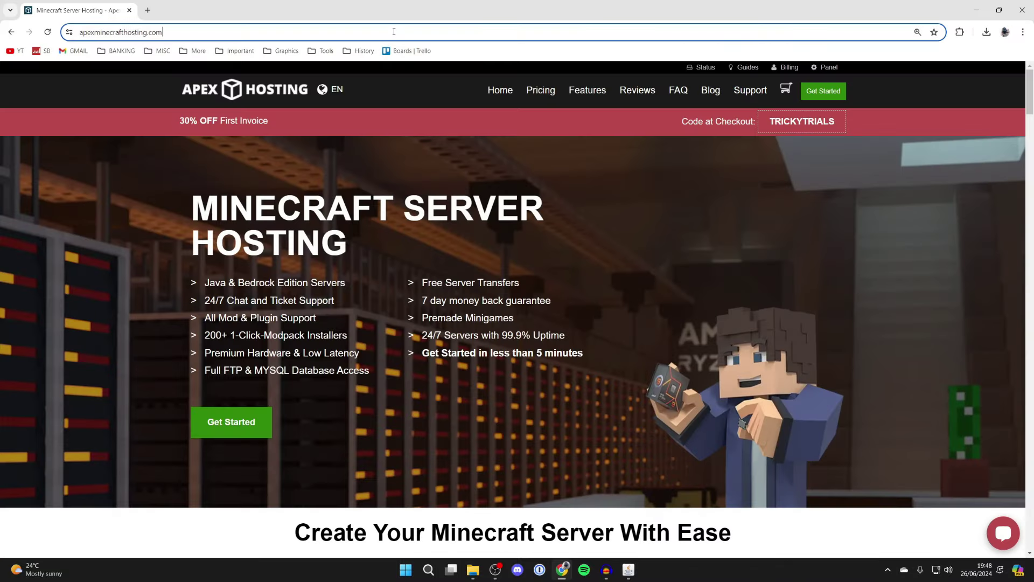
pyautogui.click(393, 32)
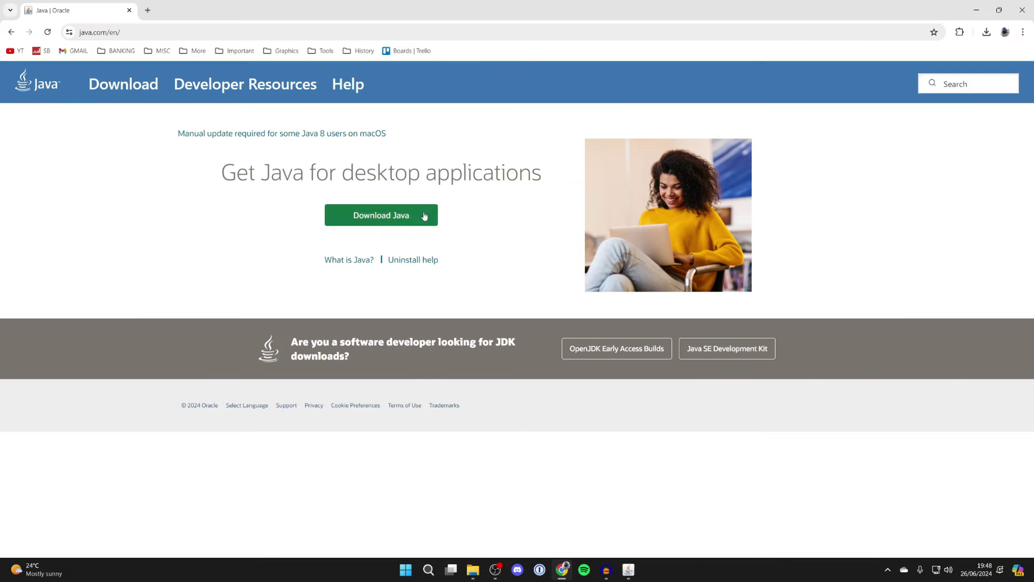
pyautogui.click(983, 5)
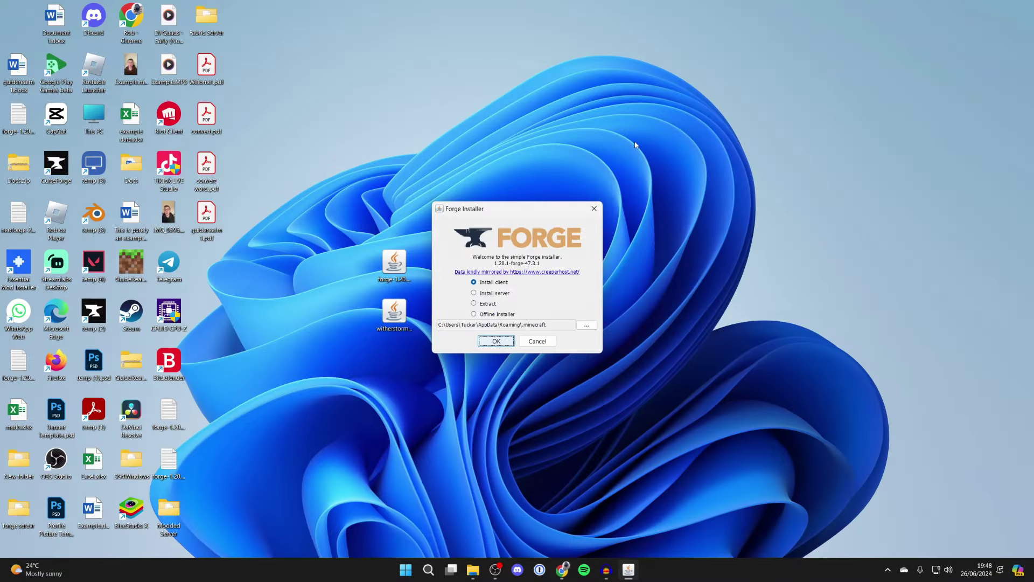
pyautogui.click(594, 209)
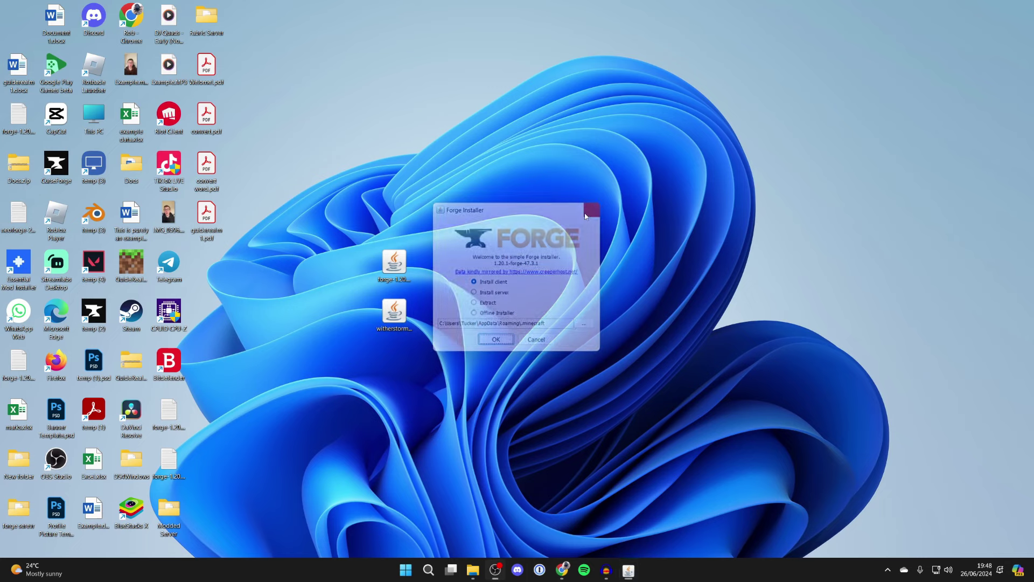
# Open the Forge installer file with Java(TM) Platform SE binary and install the Forge 1.20.1 client.
pyautogui.rightClick(399, 272)
pyautogui.moveTo(484, 292)
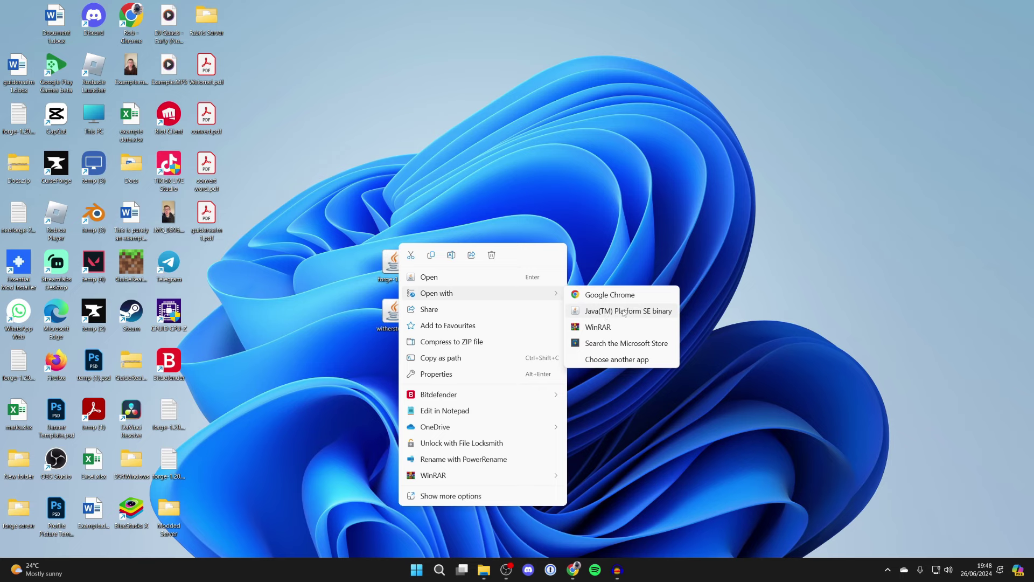
pyautogui.click(602, 359)
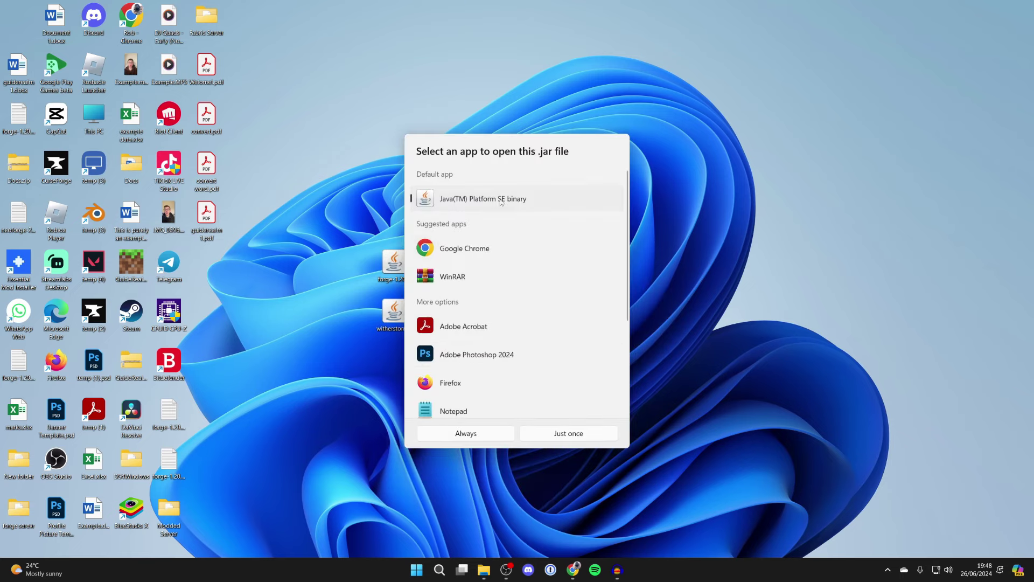
pyautogui.click(499, 438)
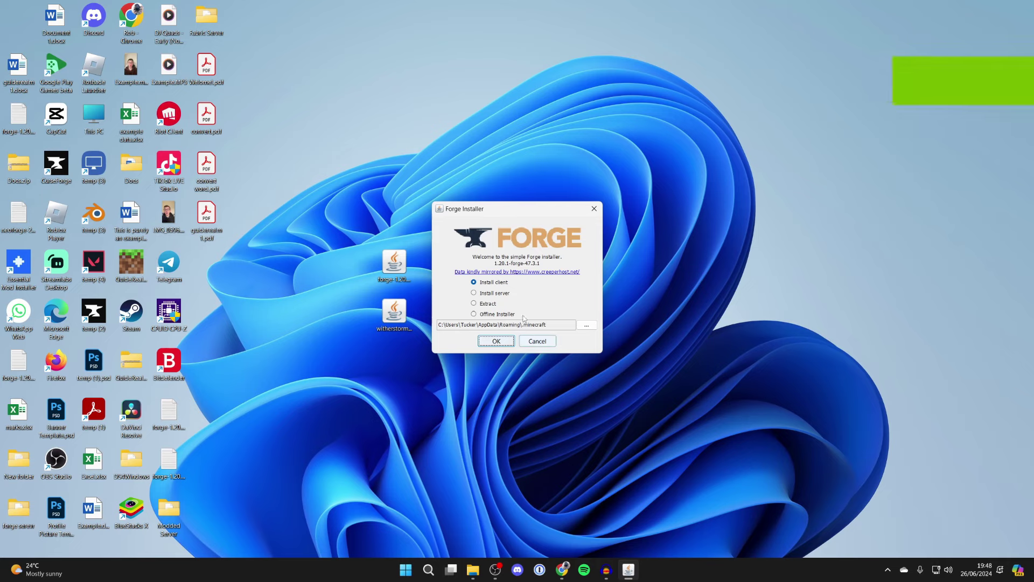
pyautogui.click(494, 342)
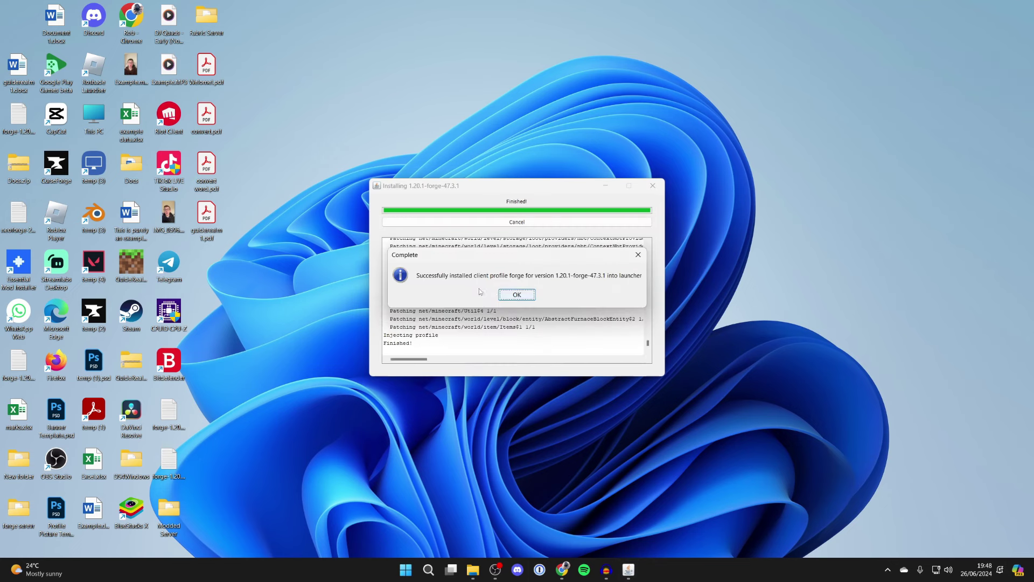
pyautogui.click(516, 295)
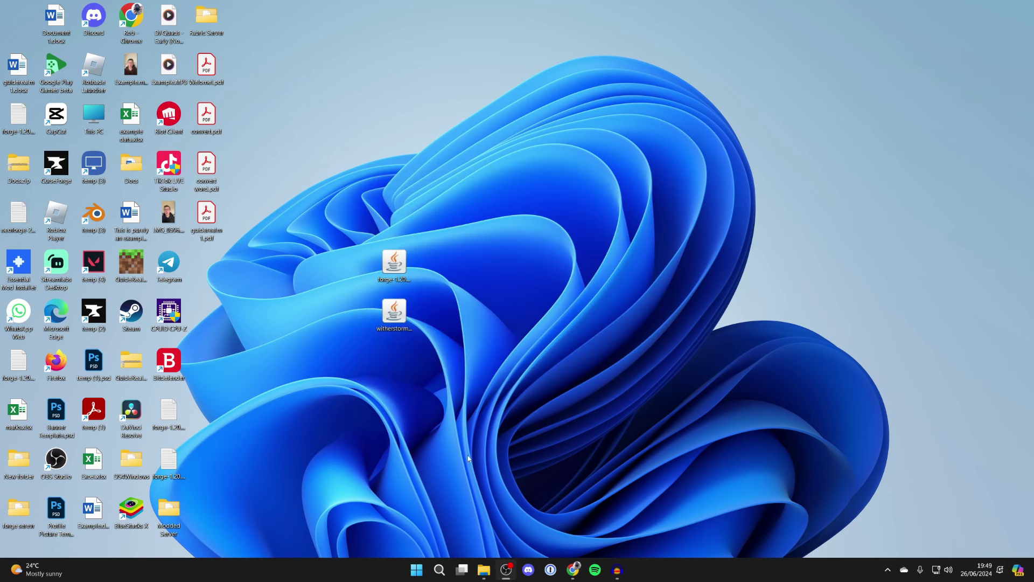
# Start Minecraft Launcher and open the game folder of the forge installation with version 1.20.1-forge-47.3.1.
pyautogui.click(436, 566)
pyautogui.write('minecraft')
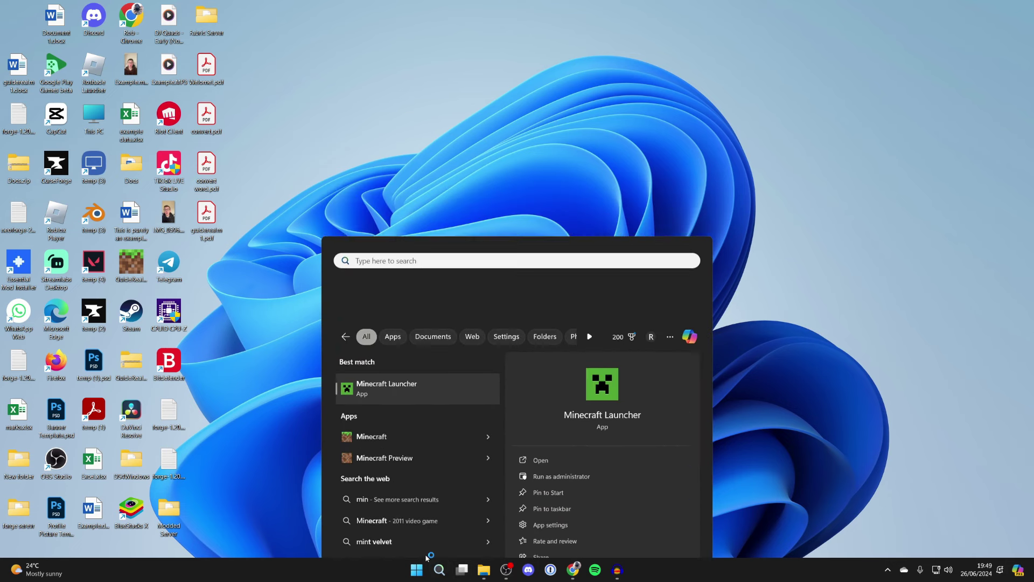
pyautogui.press('Return')
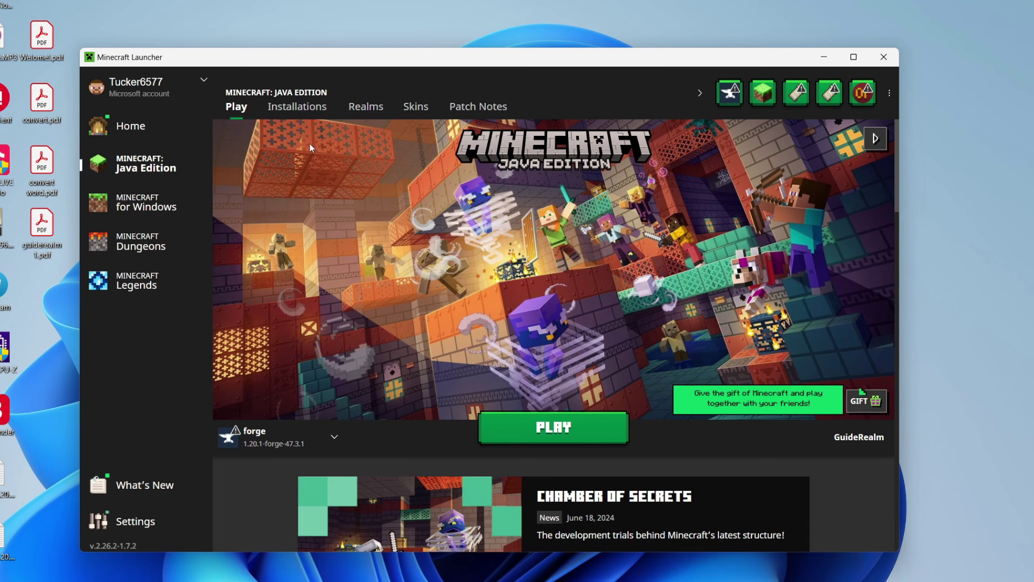
pyautogui.click(304, 112)
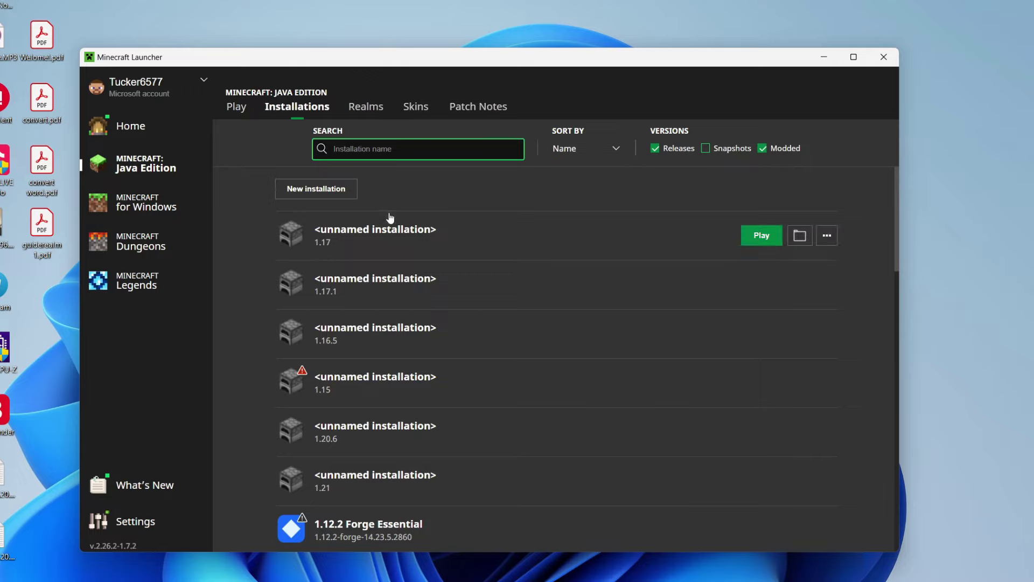
pyautogui.scroll(-6, 390, 221)
pyautogui.scroll(-8, 389, 221)
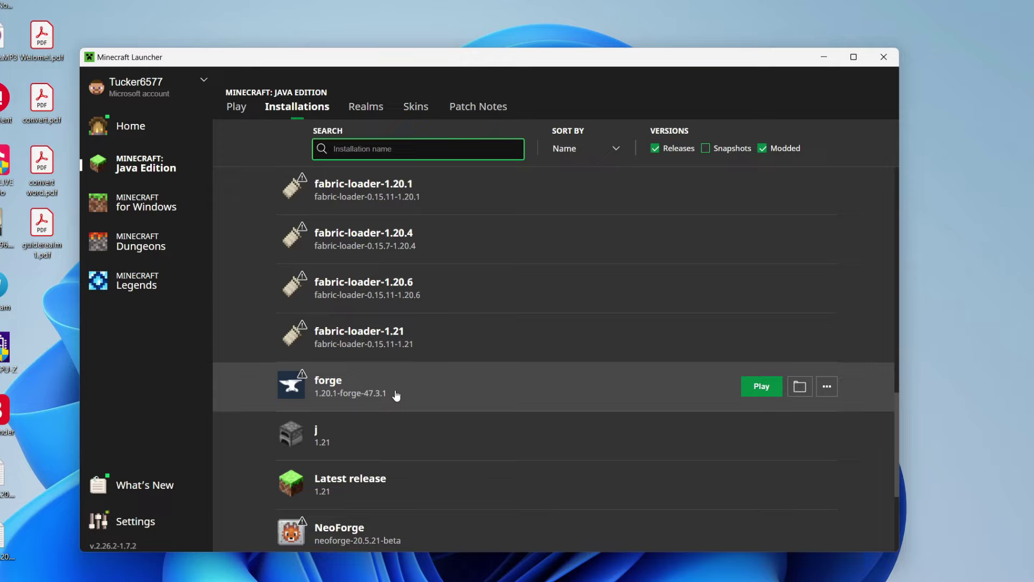
pyautogui.click(800, 388)
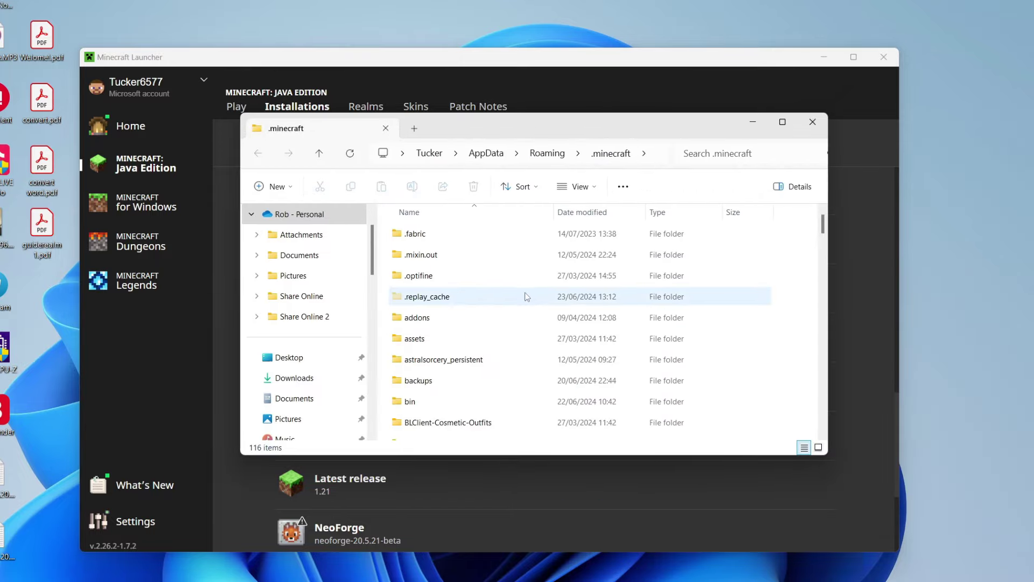
# Move the witherstormmod jar file from the desktop into the mods folder inside .minecraft and close the folder window.
pyautogui.scroll(-4, 519, 296)
pyautogui.scroll(-4, 507, 305)
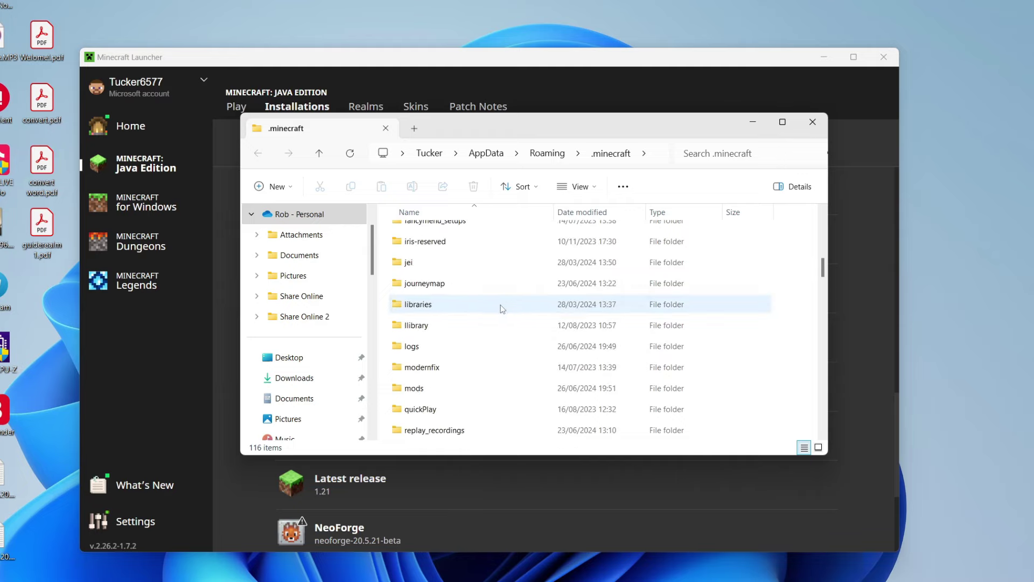
pyautogui.doubleClick(468, 328)
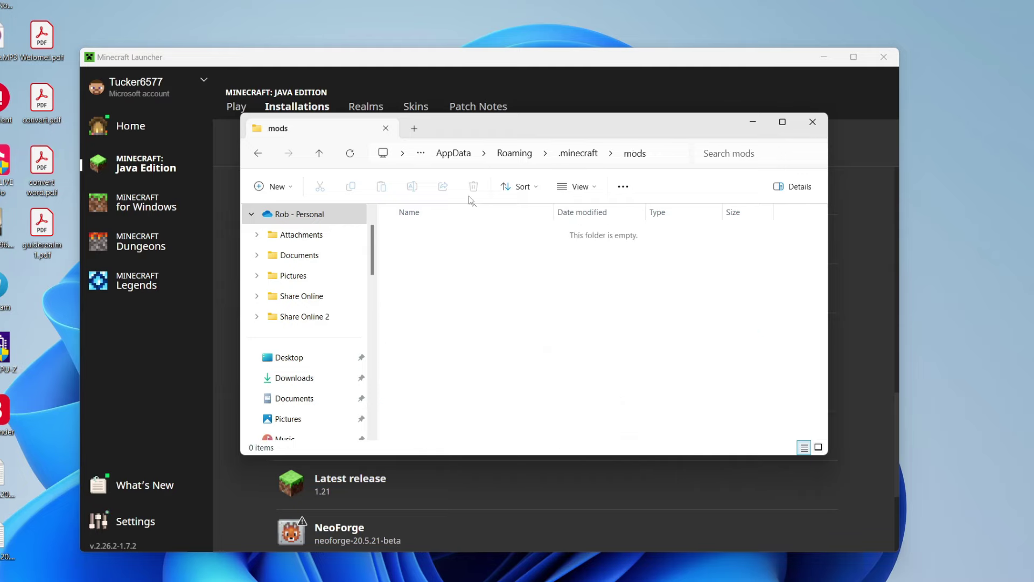
pyautogui.moveTo(477, 122); pyautogui.dragTo(734, 140)
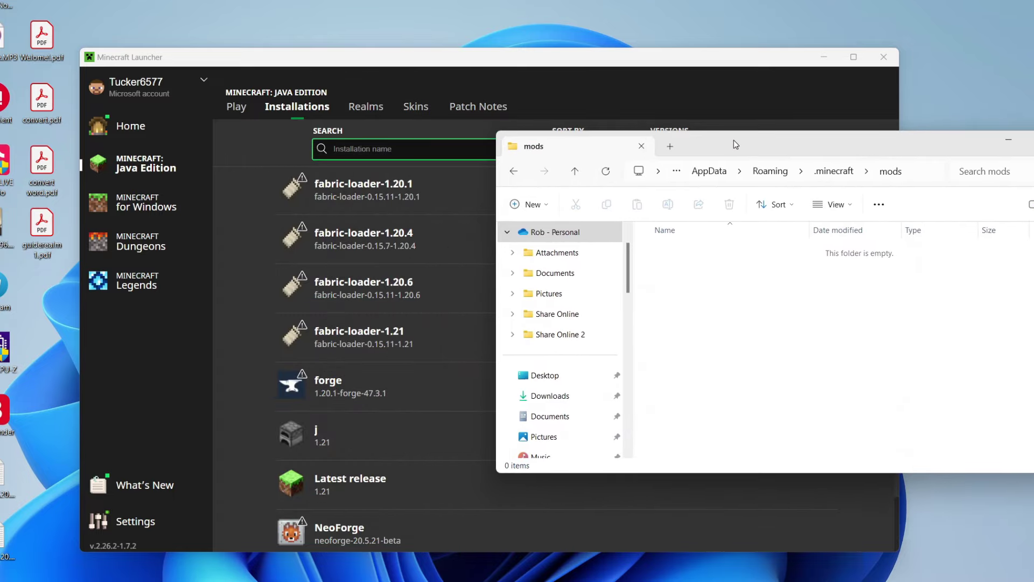
pyautogui.moveTo(548, 57); pyautogui.dragTo(561, 283)
pyautogui.moveTo(406, 288); pyautogui.dragTo(367, 434)
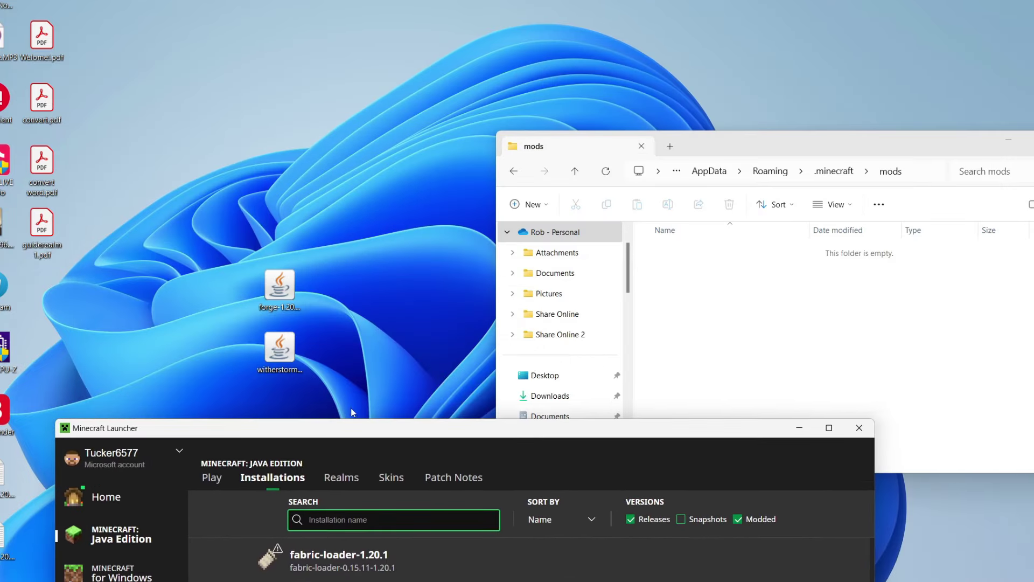
pyautogui.moveTo(279, 348); pyautogui.dragTo(695, 292)
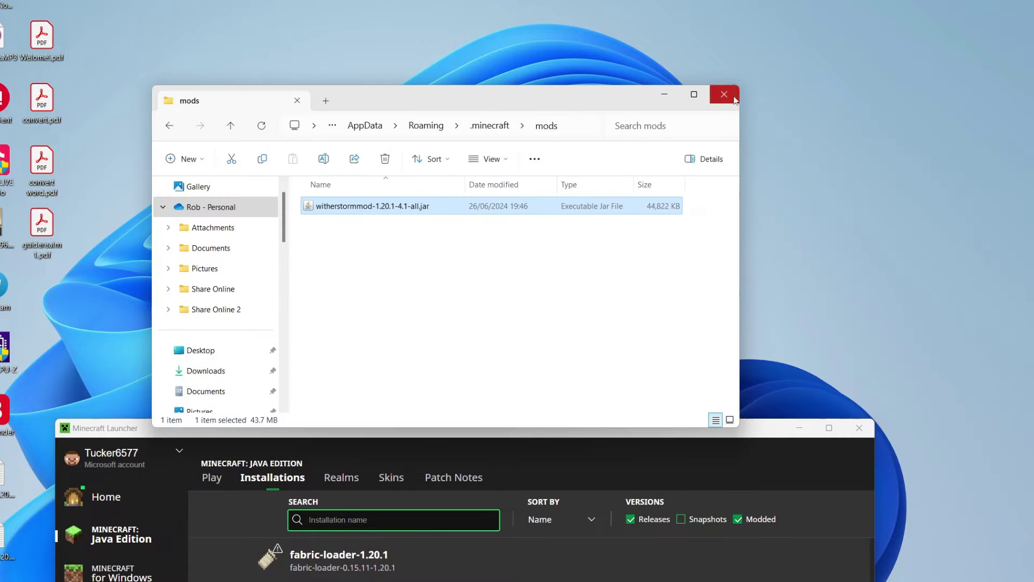
pyautogui.click(724, 95)
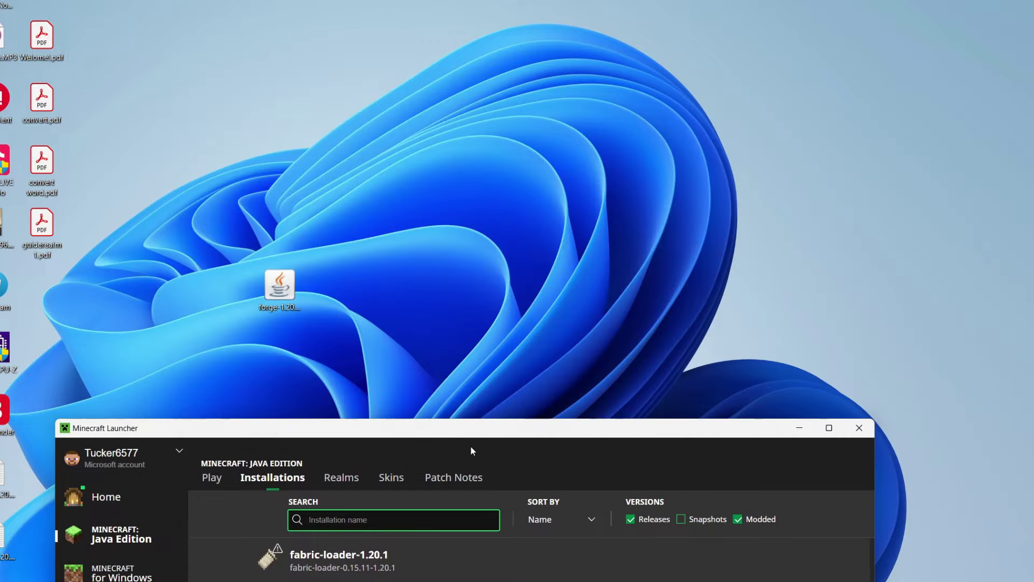
# Choose the forge installation on the launcher's Java Edition play page and launch the game.
pyautogui.moveTo(479, 438); pyautogui.dragTo(463, 49)
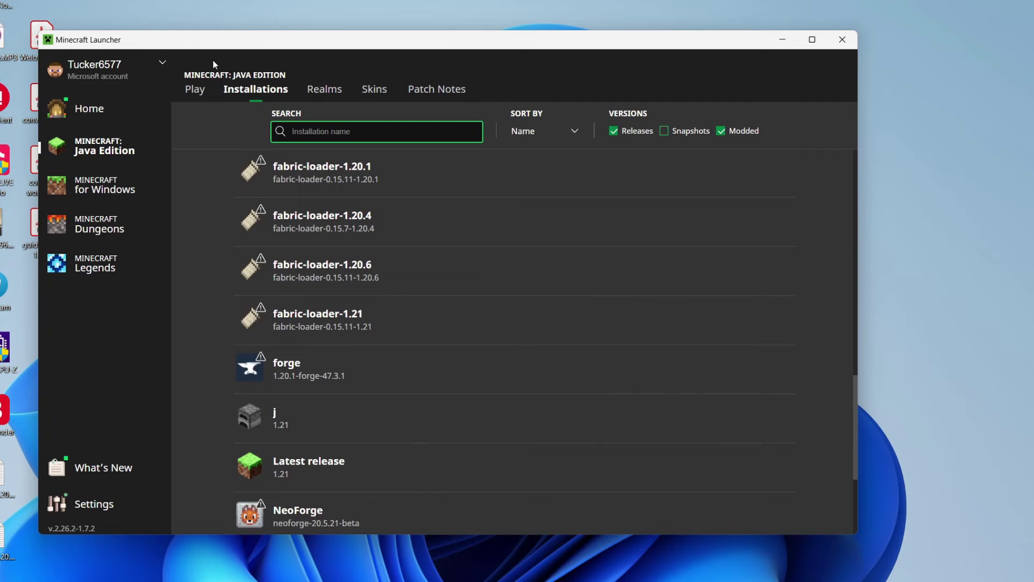
pyautogui.click(201, 93)
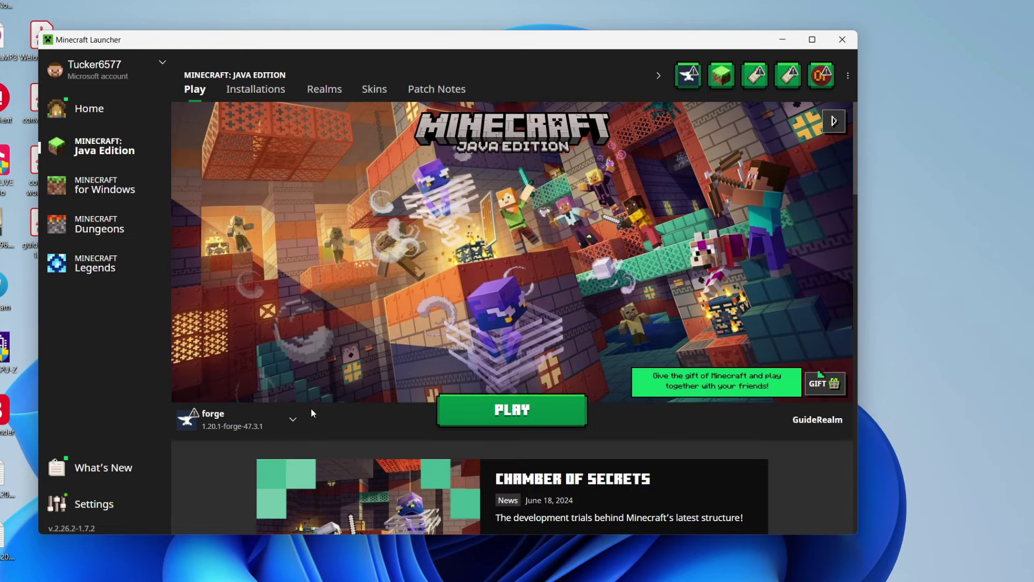
pyautogui.click(272, 416)
pyautogui.click(250, 243)
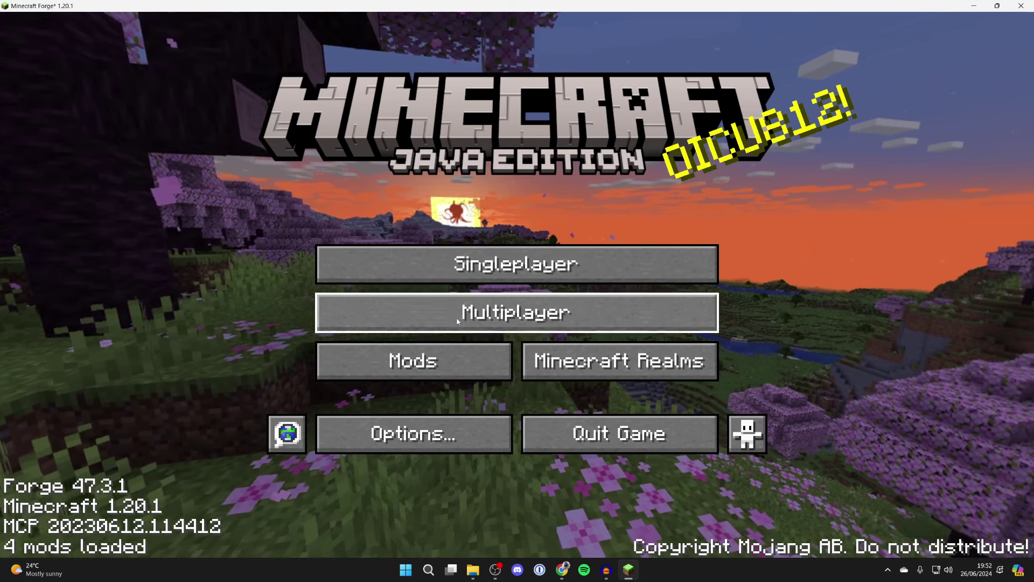
# View the details of Cracker's Wither Storm Mod in the game's mod list and return to the title screen.
pyautogui.click(446, 375)
pyautogui.click(221, 205)
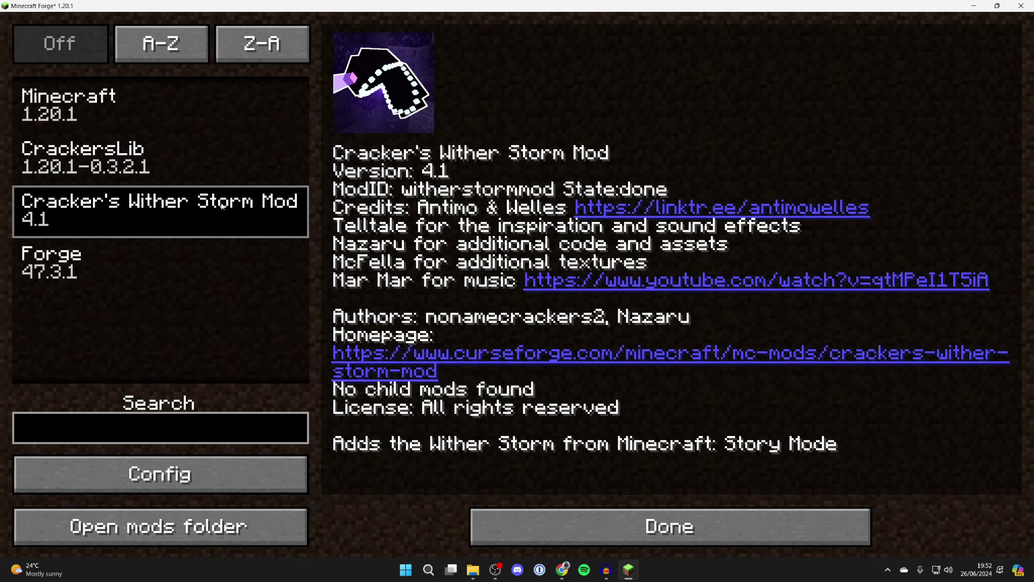
pyautogui.click(725, 539)
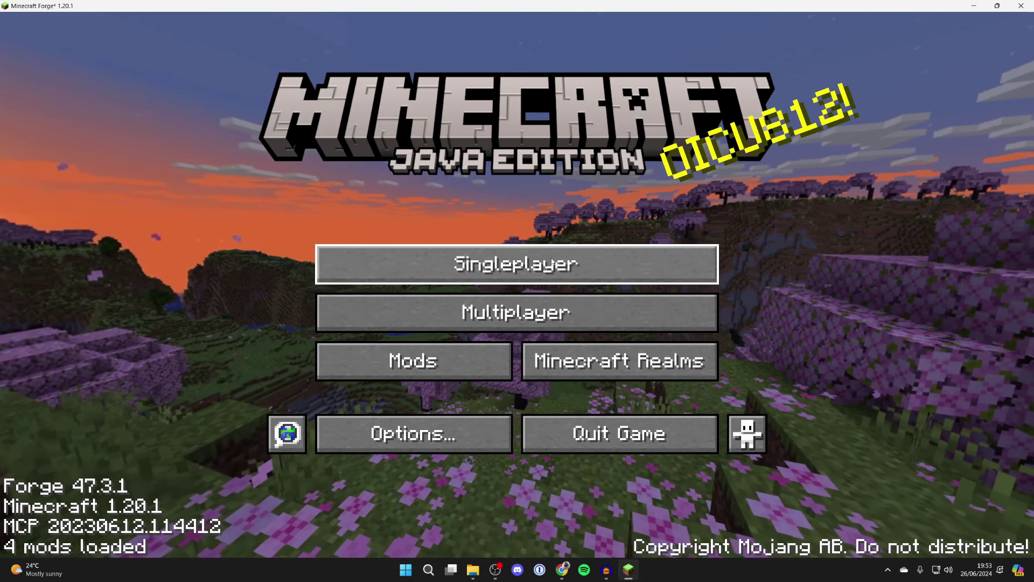
# Create a new singleplayer world, check its debug information, and fly to the wooden platform above the brick-roofed house.
pyautogui.click(584, 264)
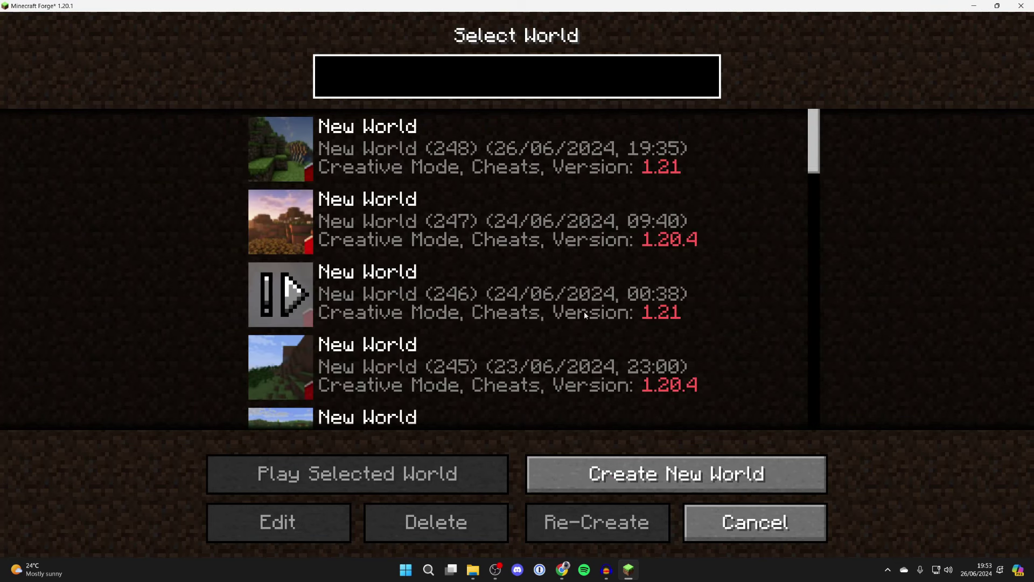
pyautogui.click(707, 469)
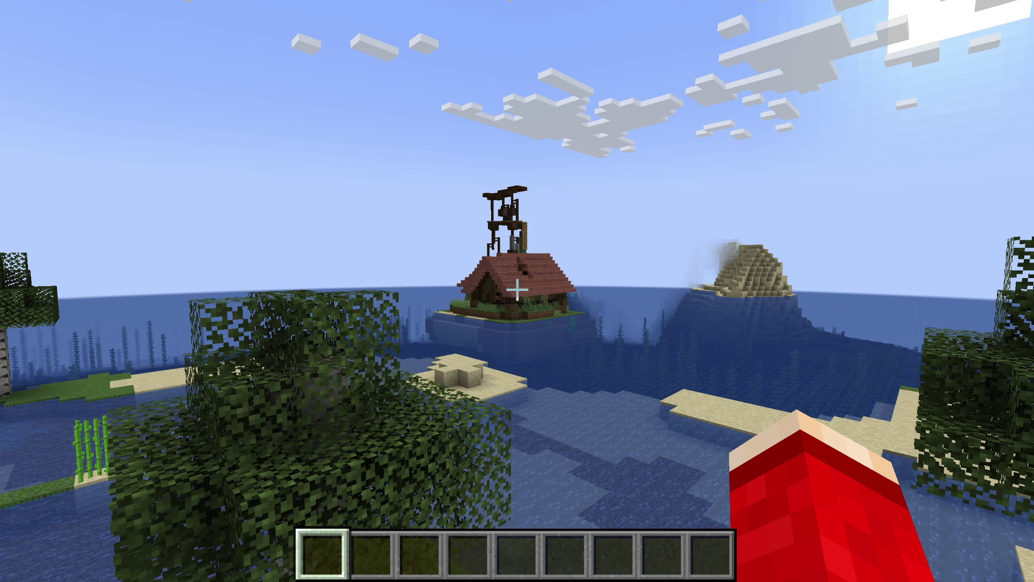
pyautogui.press('F3')
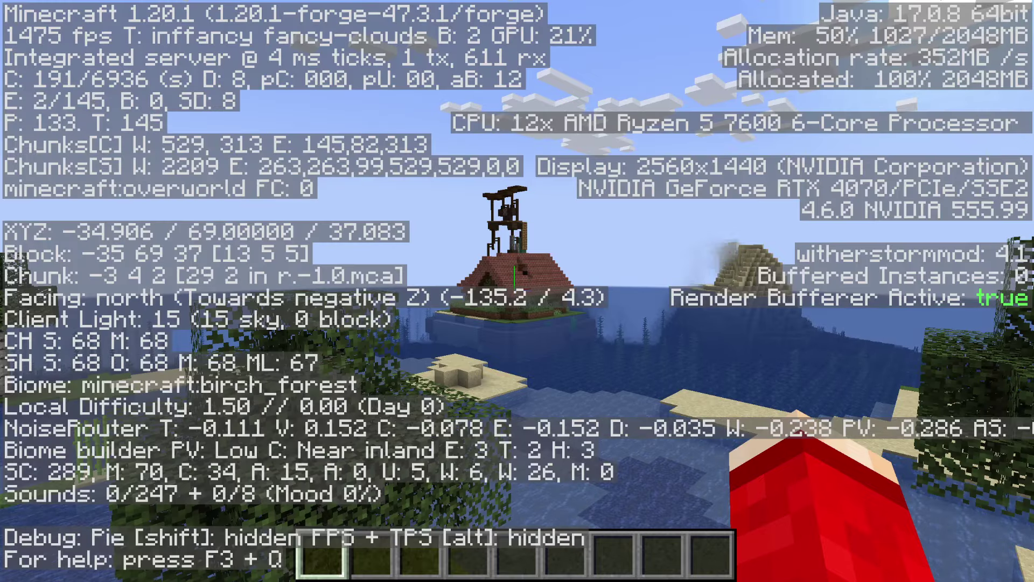
pyautogui.press('space')
pyautogui.press('space')
pyautogui.press('w')
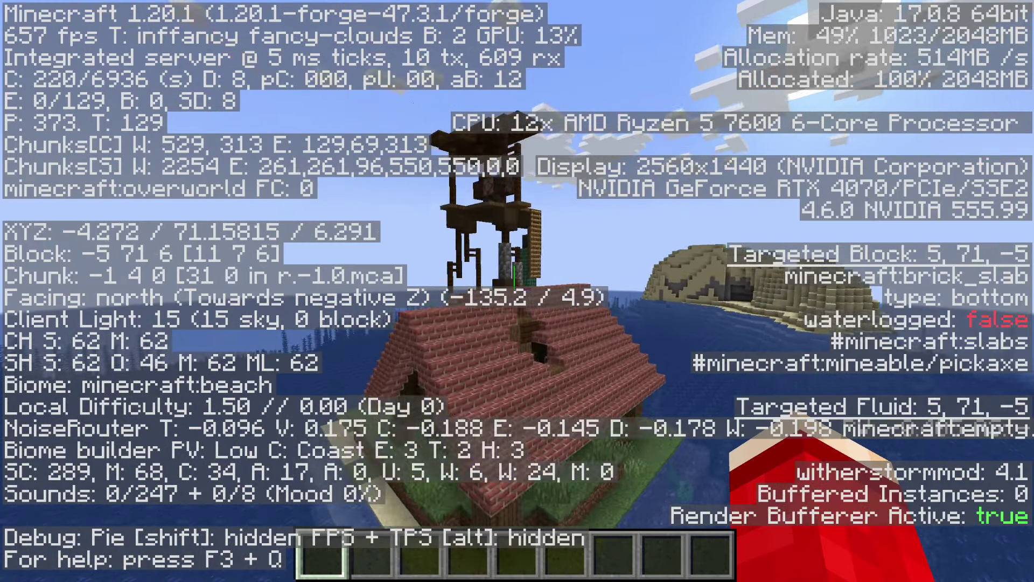
pyautogui.press('F3')
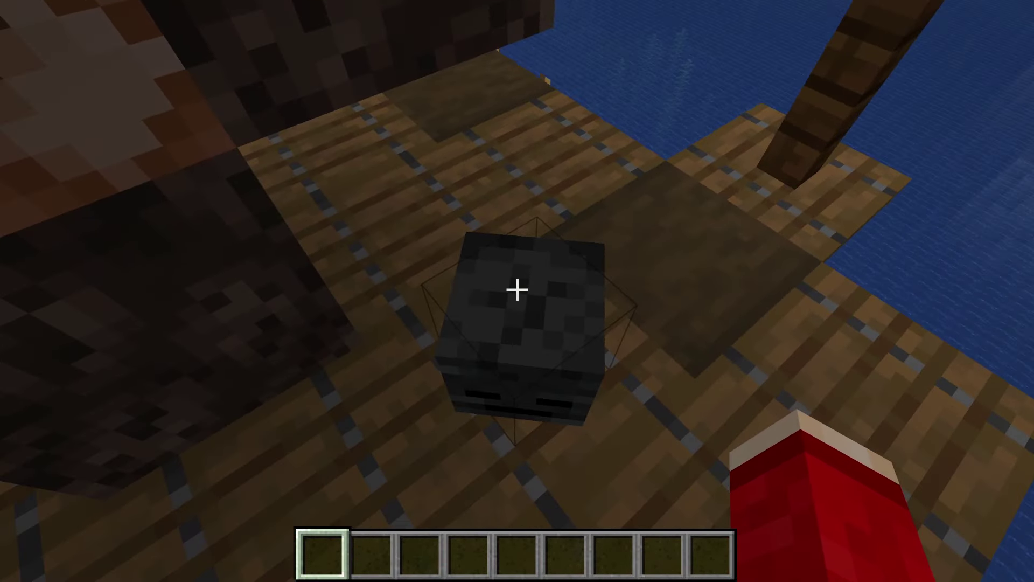
# Copy the wither skeleton skull on the platform, place it on the command block structure to summon the Wither Storm, and switch to an empty slot.
pyautogui.middleClick(517, 290)
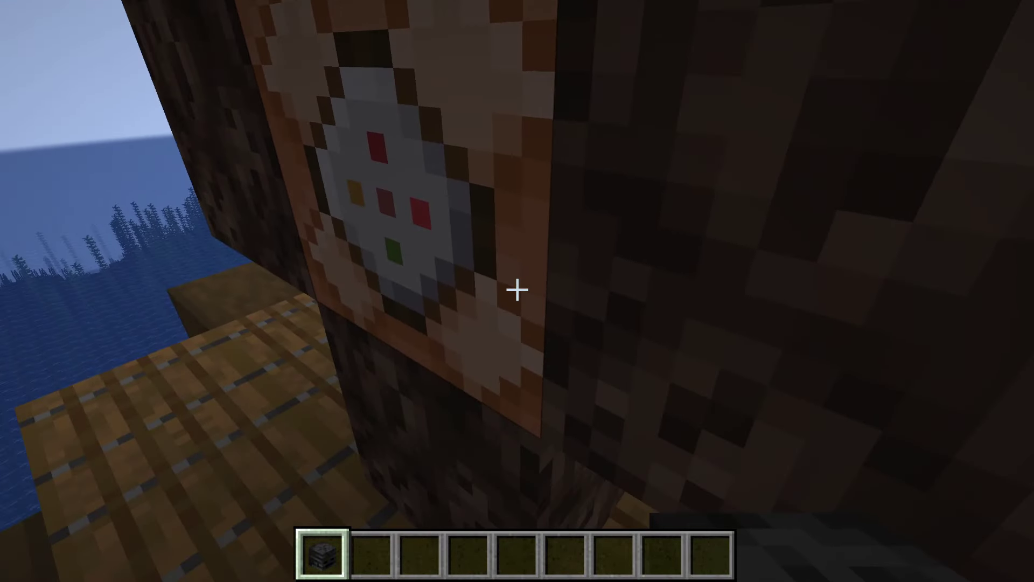
pyautogui.rightClick(517, 290)
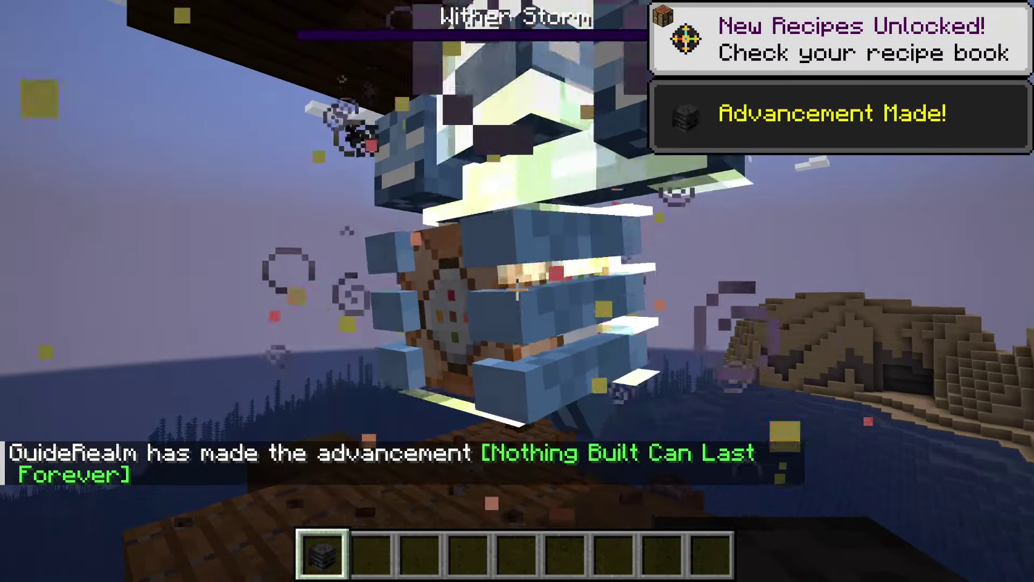
pyautogui.scroll(-1, 517, 290)
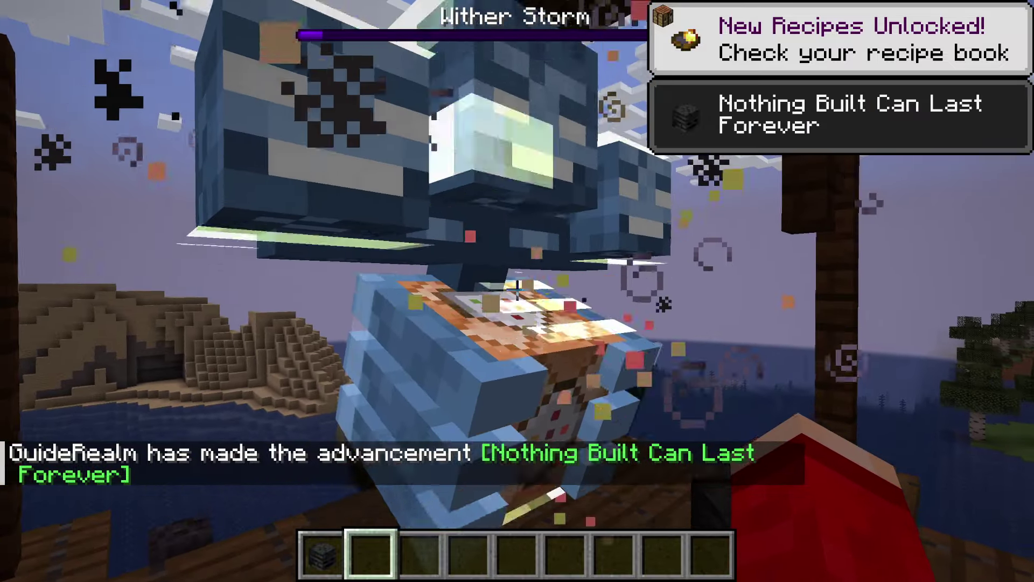
# Fly around the platform to examine the Wither Storm from several sides and from close up.
pyautogui.press('s')
pyautogui.press('s')
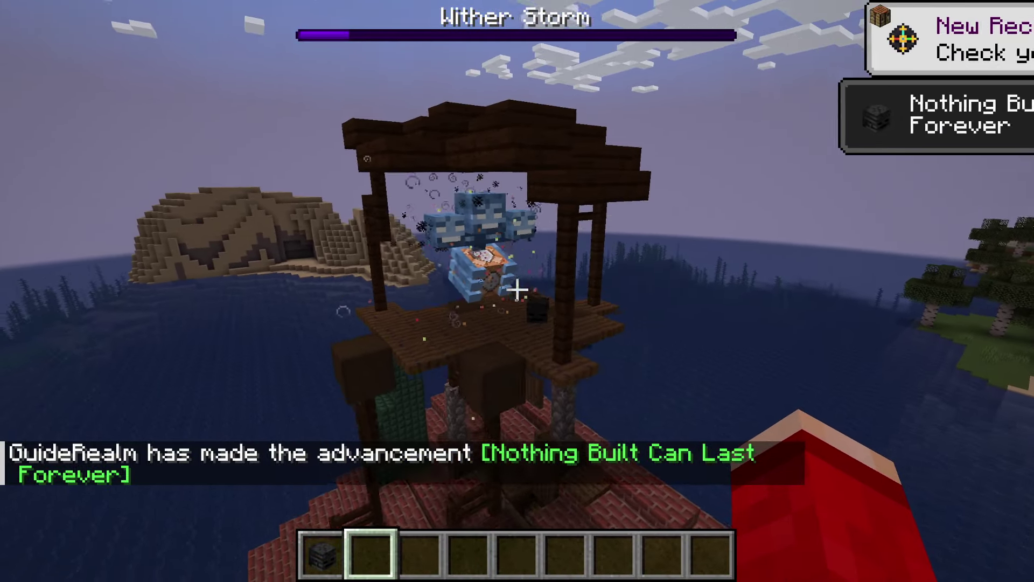
pyautogui.press('d')
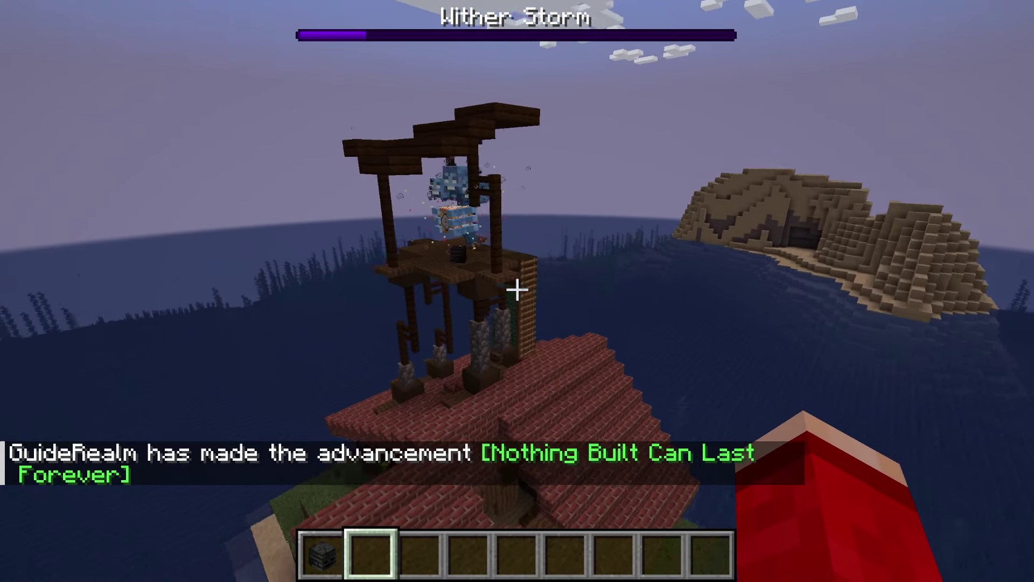
pyautogui.press('w')
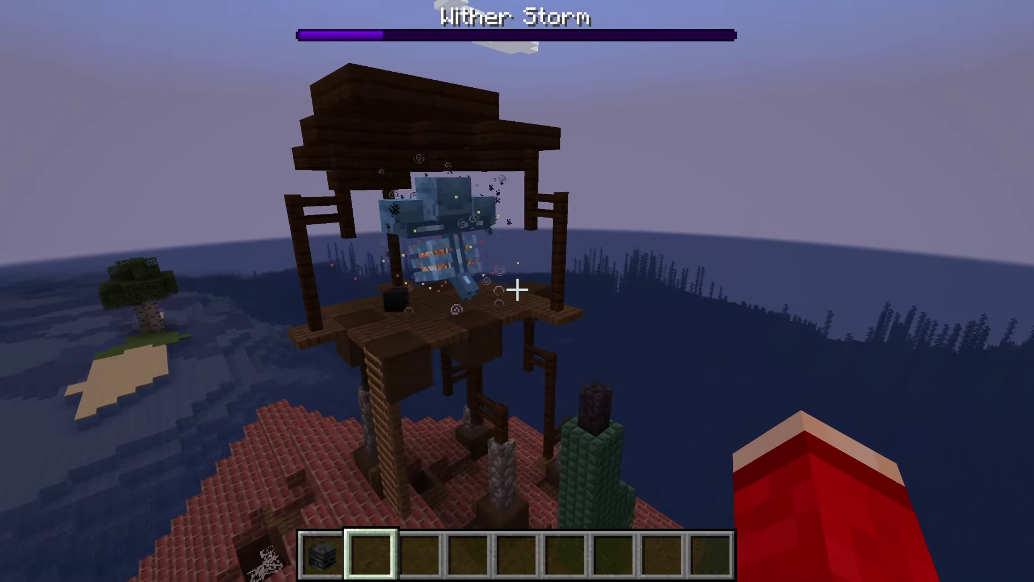
pyautogui.press('d')
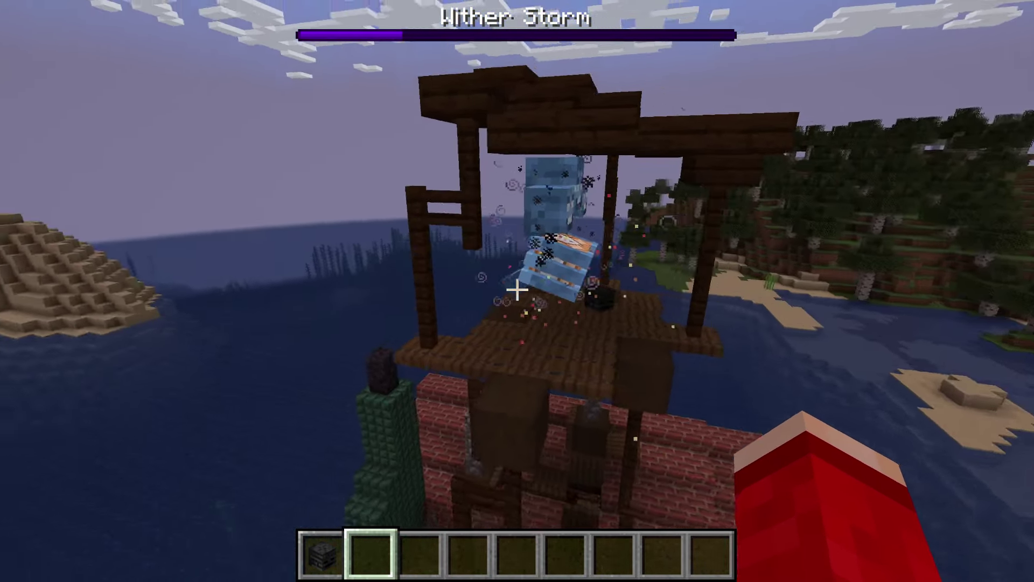
pyautogui.press('s')
pyautogui.press('d')
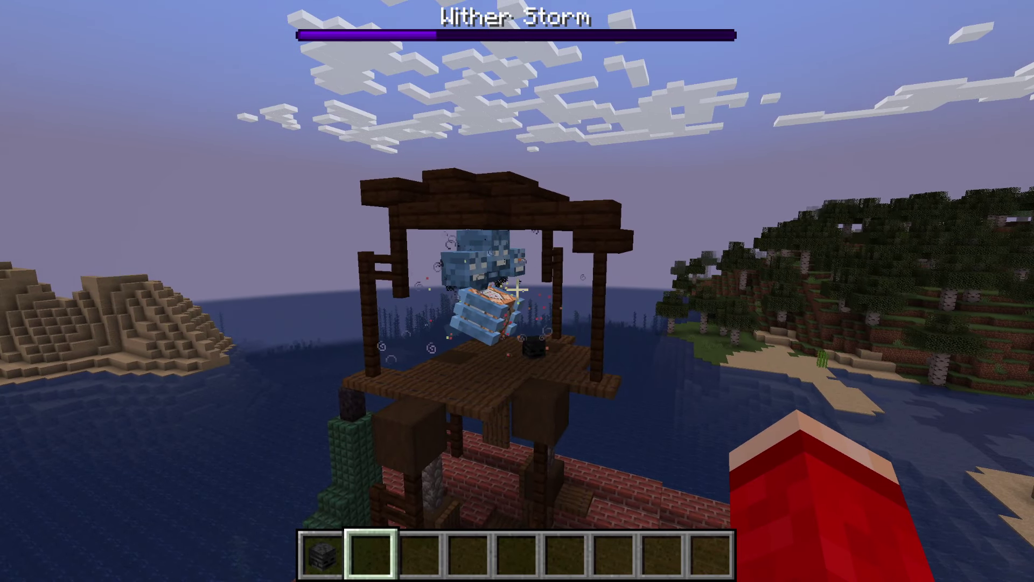
pyautogui.press('shift')
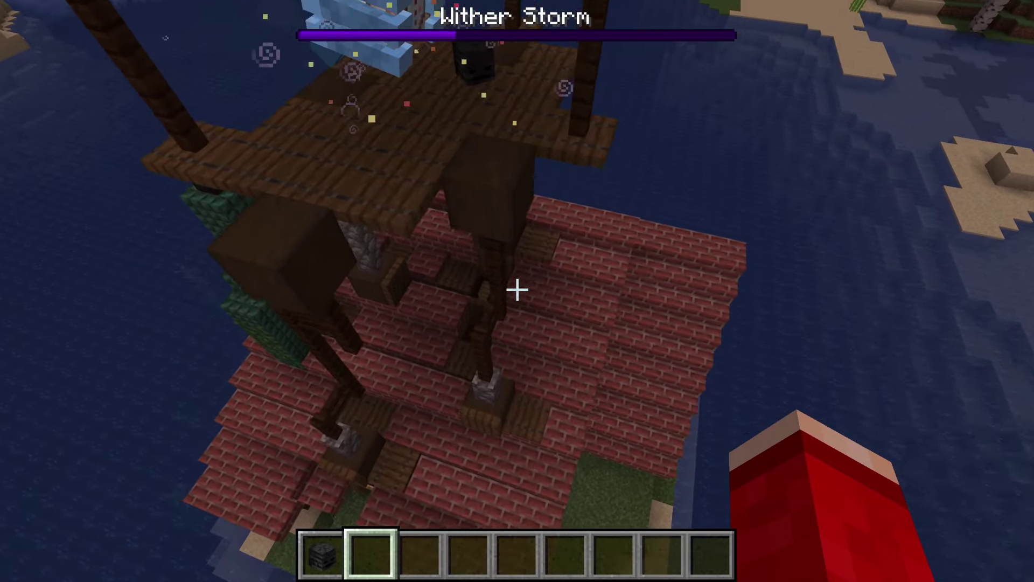
pyautogui.press('shift')
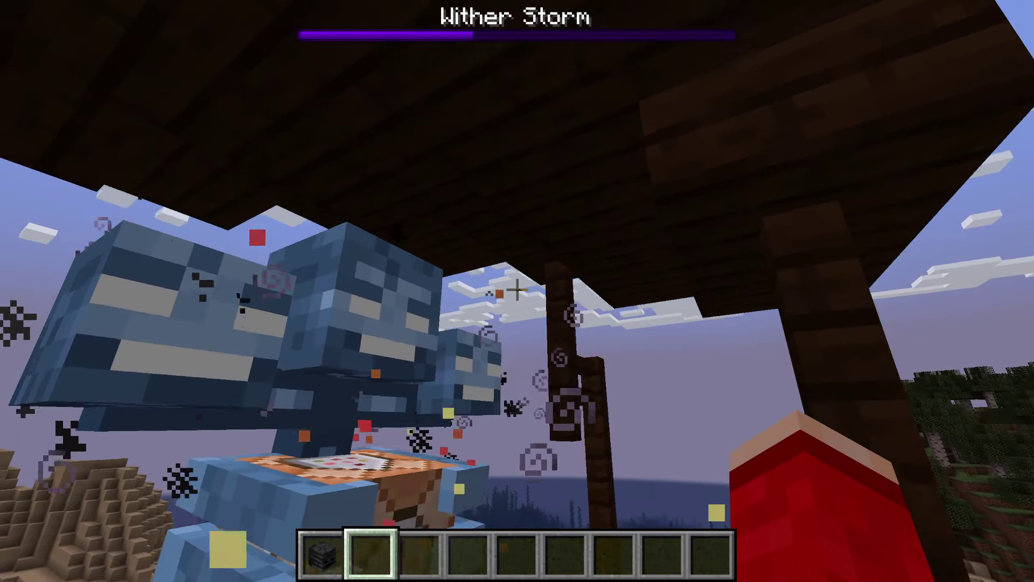